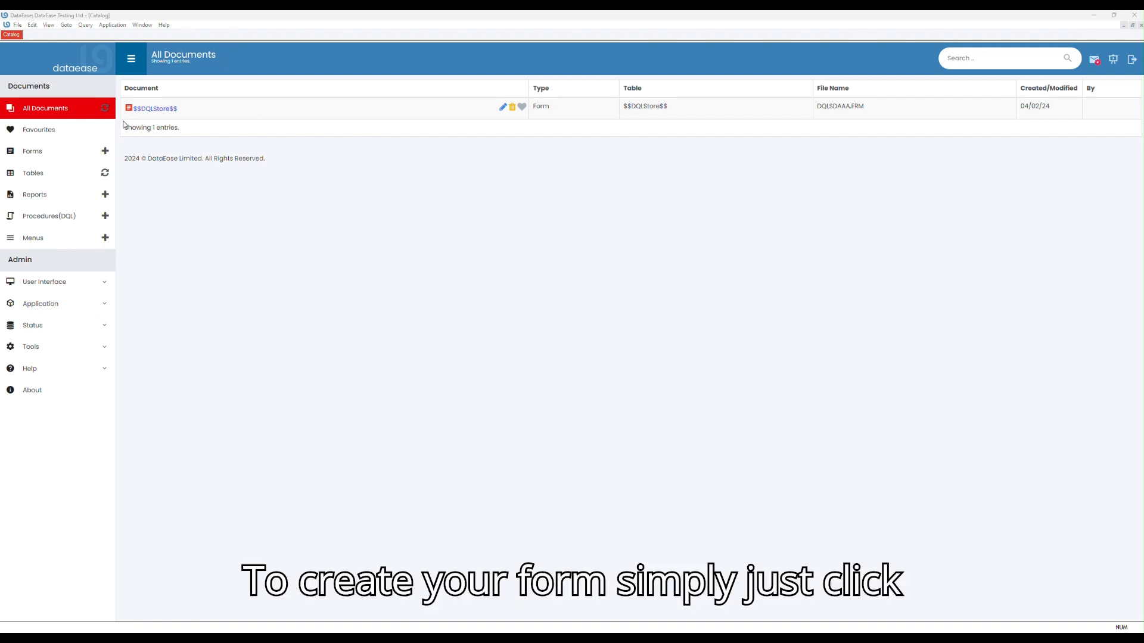
- Create a new form with a new table named Employee and preview the blank form in user view
click(105, 151)
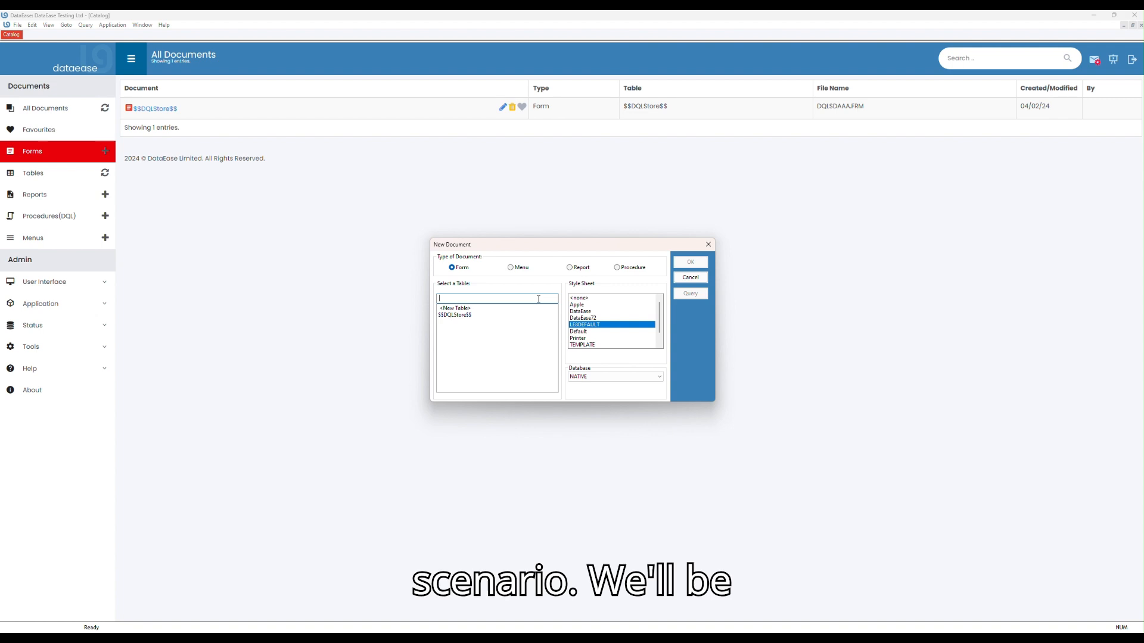
text(Employee)
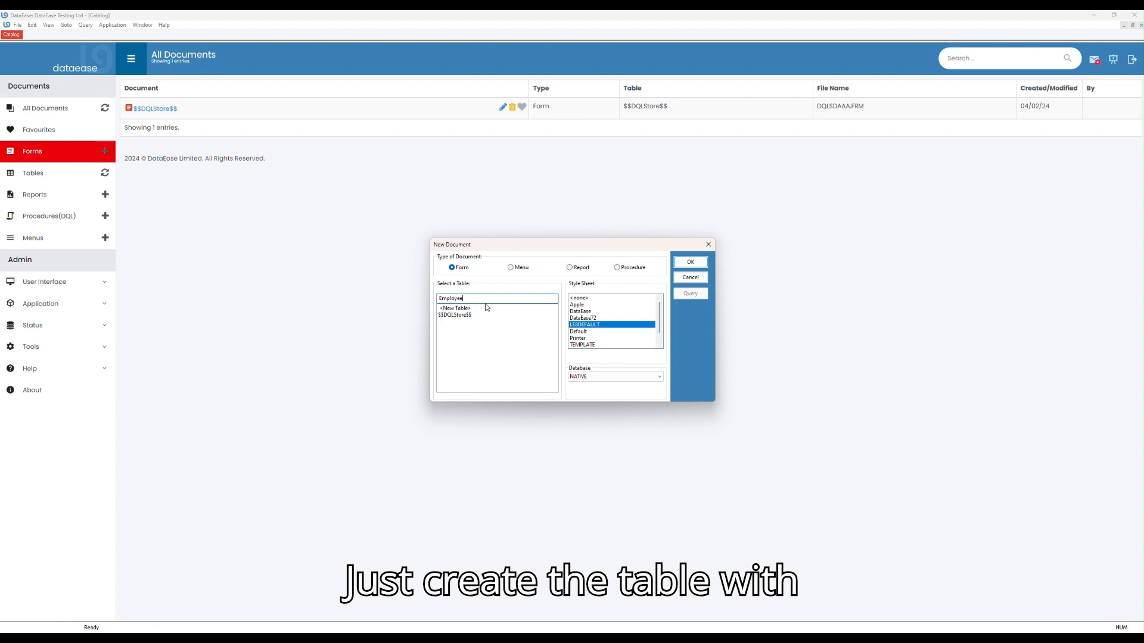
click(693, 263)
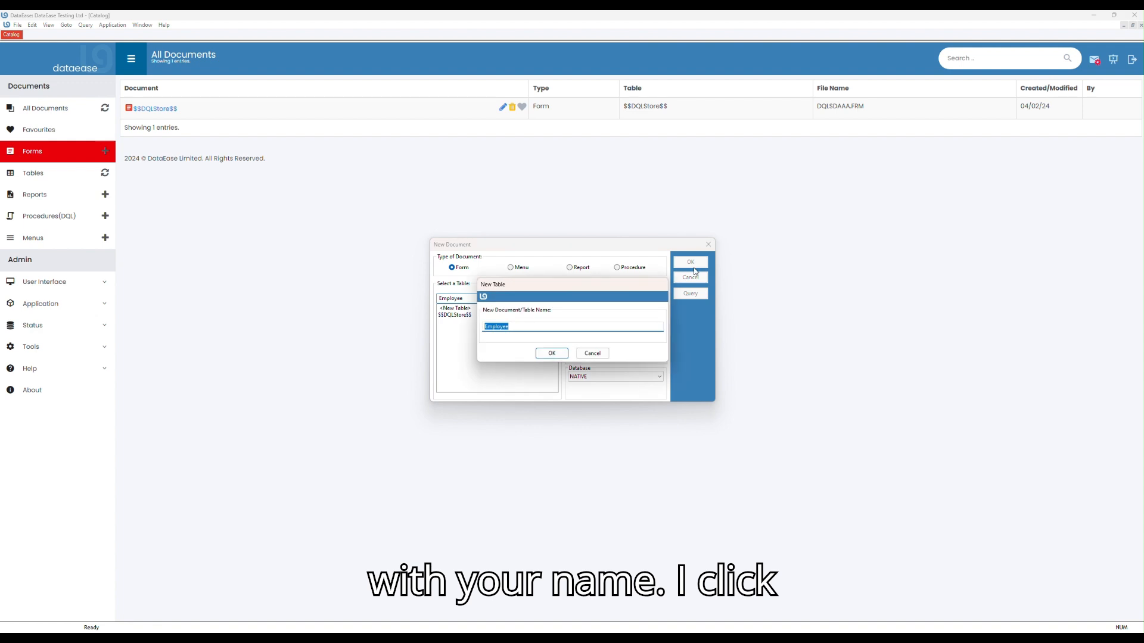
click(549, 356)
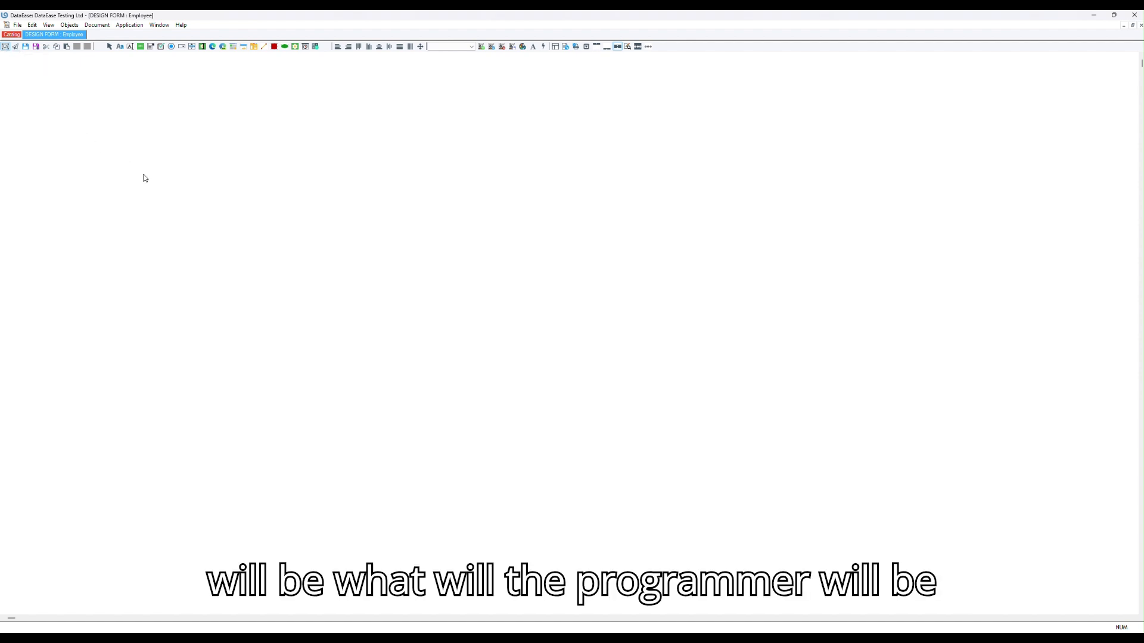
click(16, 48)
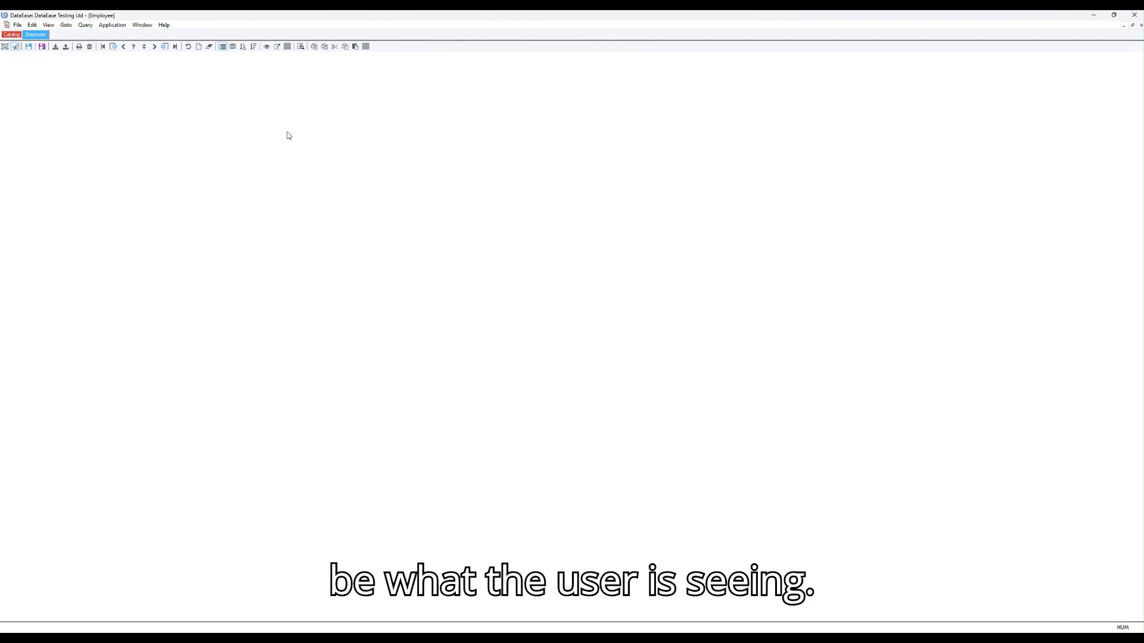
click(6, 49)
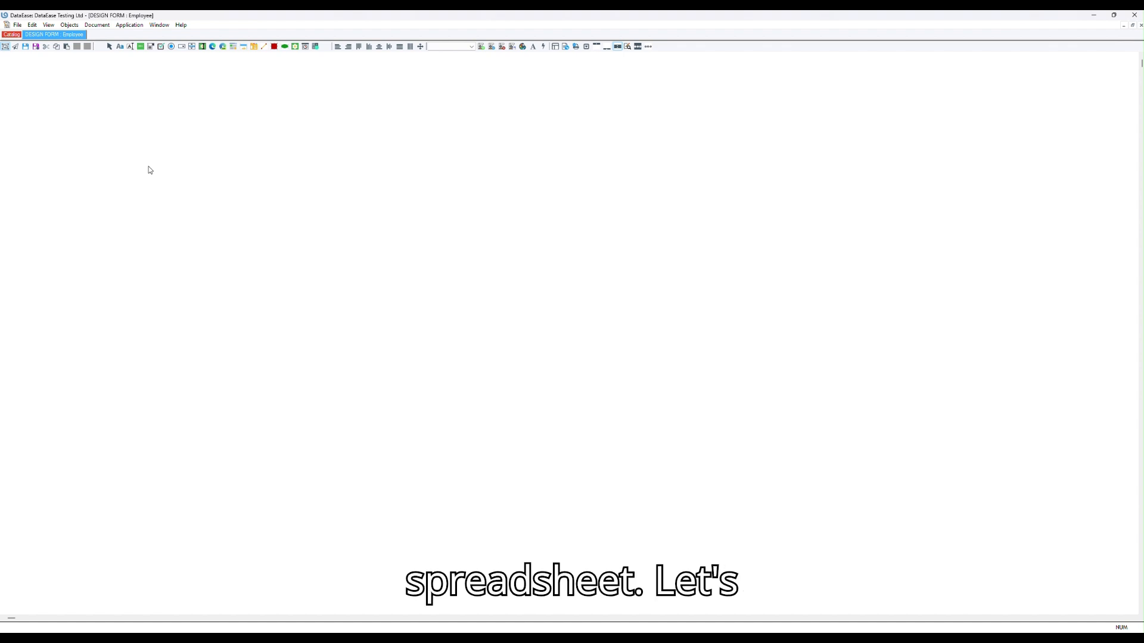
- Place an edit box near the form's upper-left corner and name its field EmployeeID
click(131, 47)
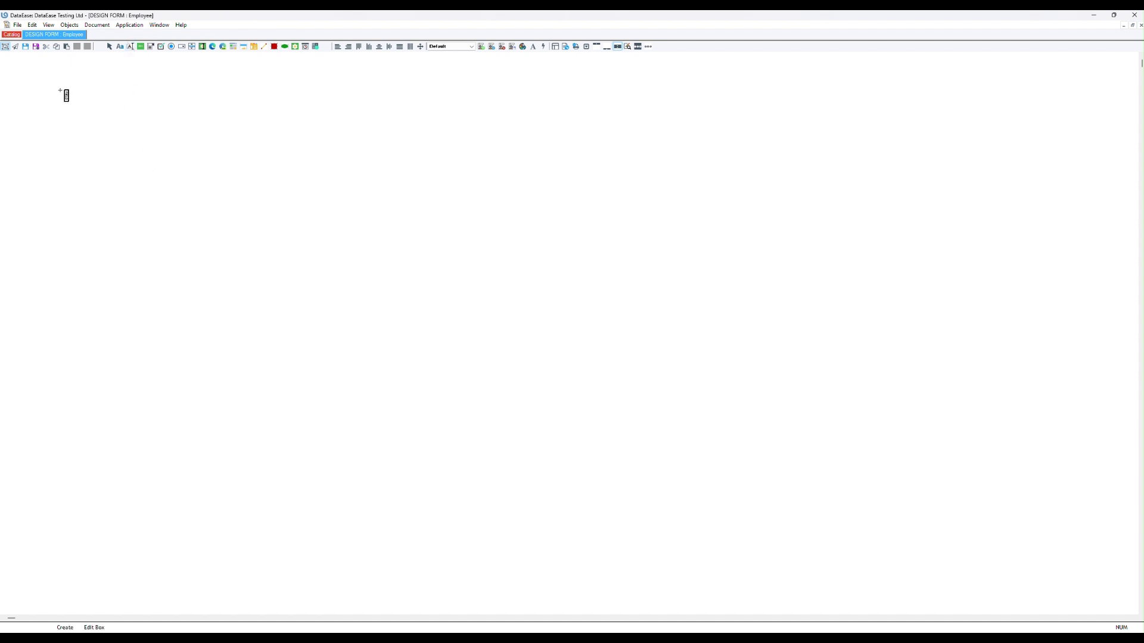
click(43, 65)
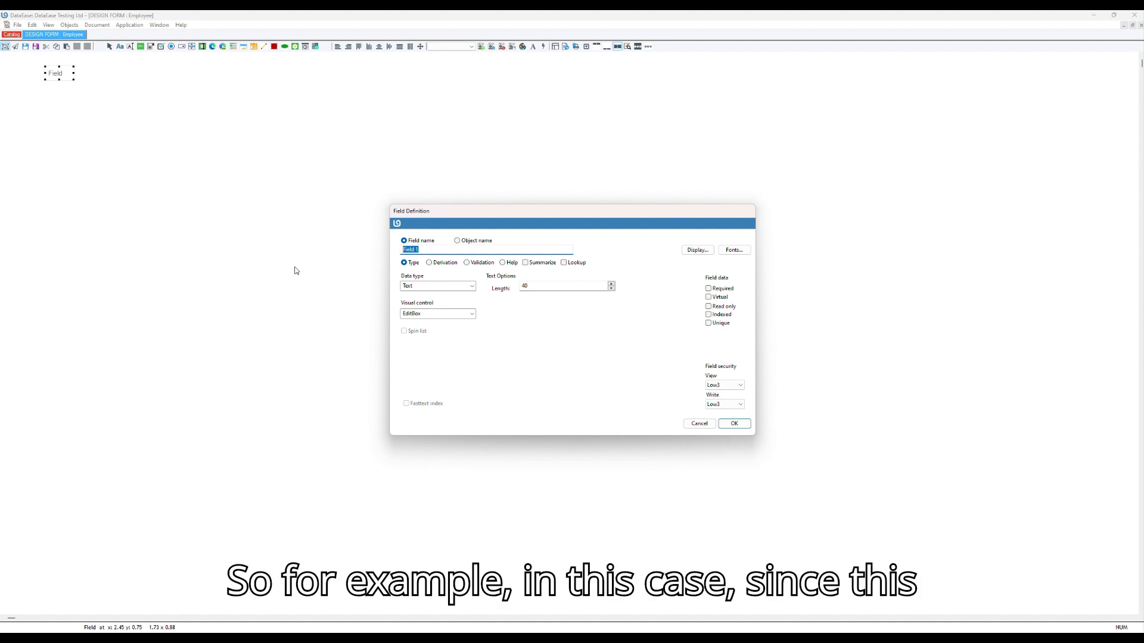
text(EmployeeID)
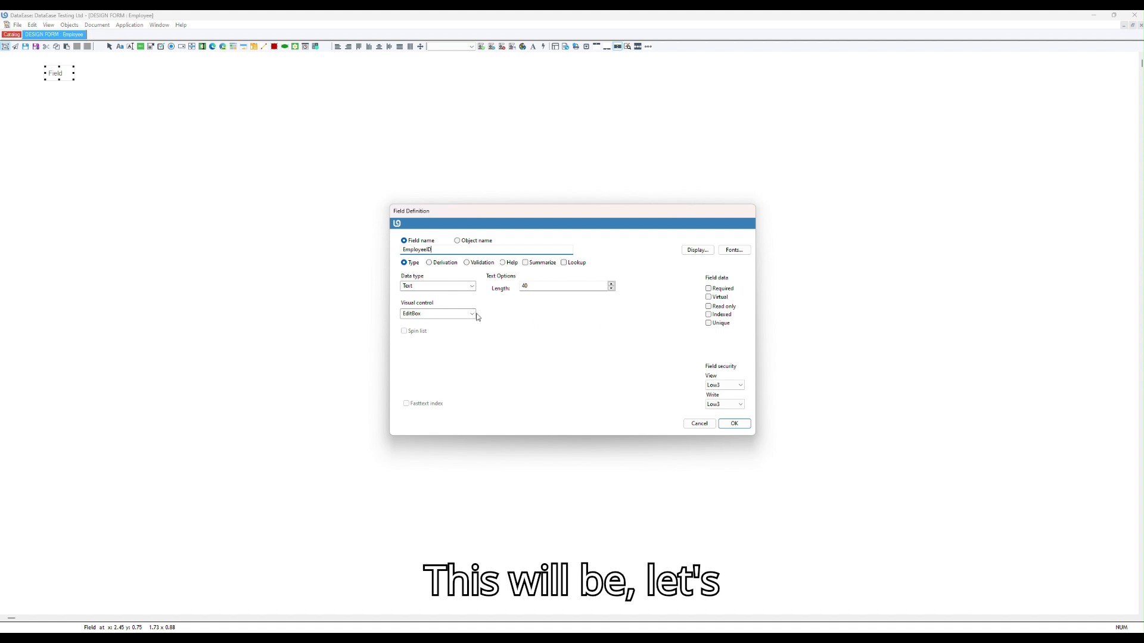
- Define EmployeeID as a required Sequenced ID field with a start value of 1
click(471, 286)
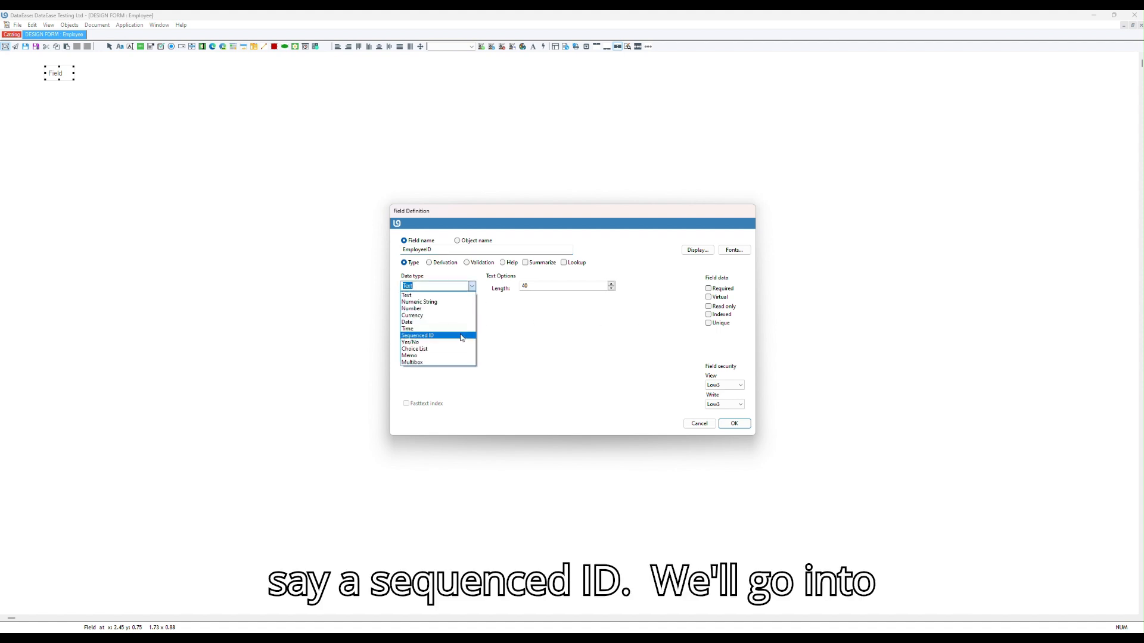
click(469, 338)
click(470, 289)
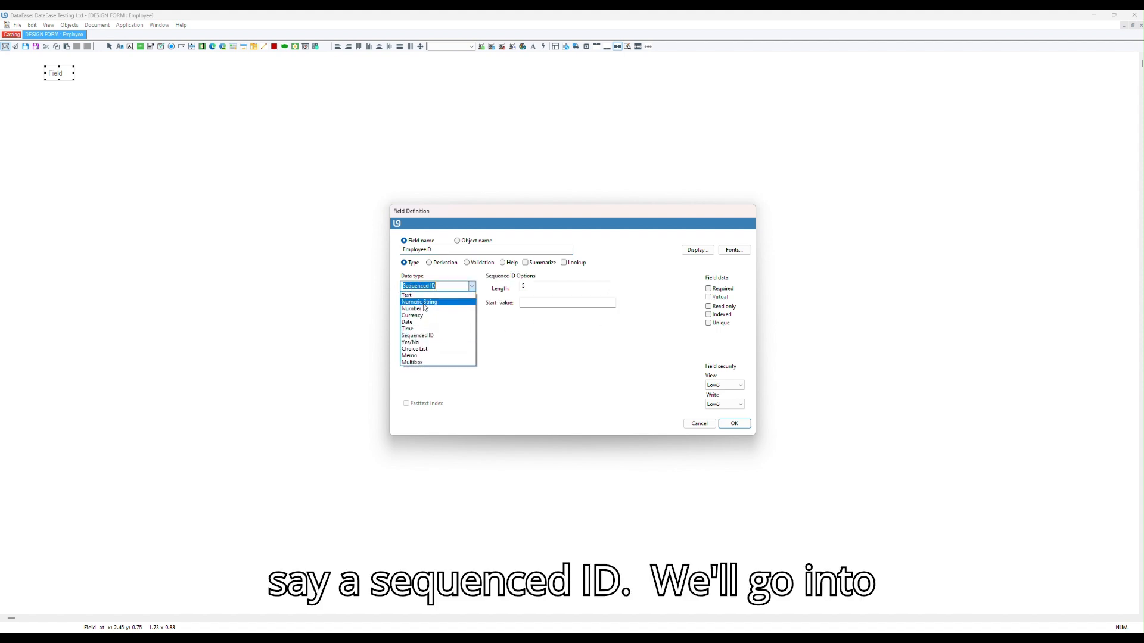
click(490, 344)
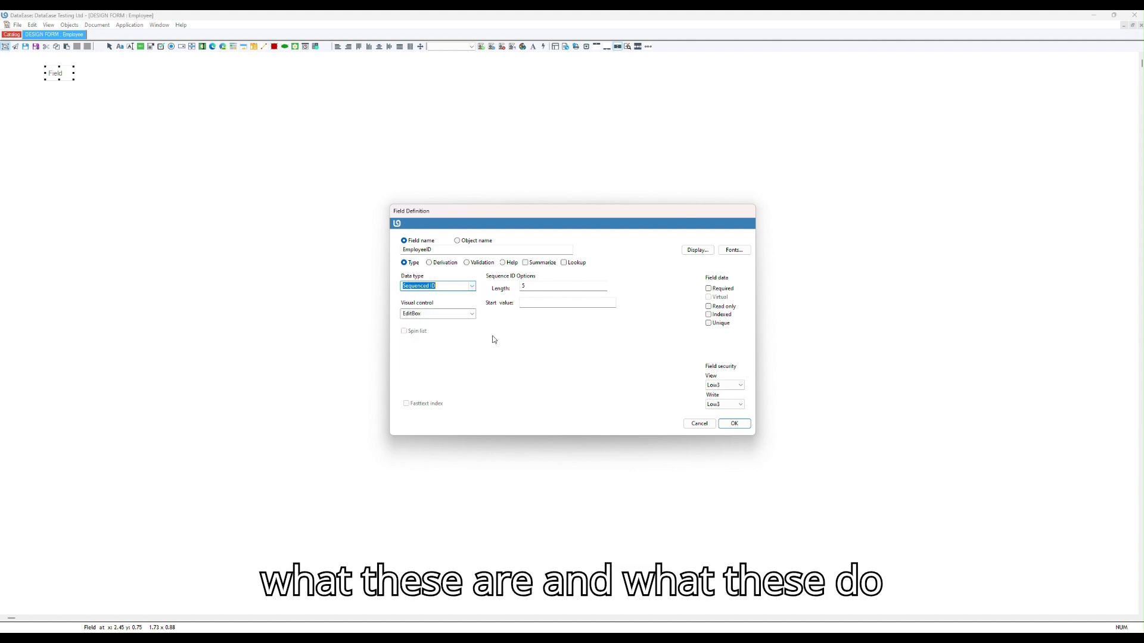
click(536, 304)
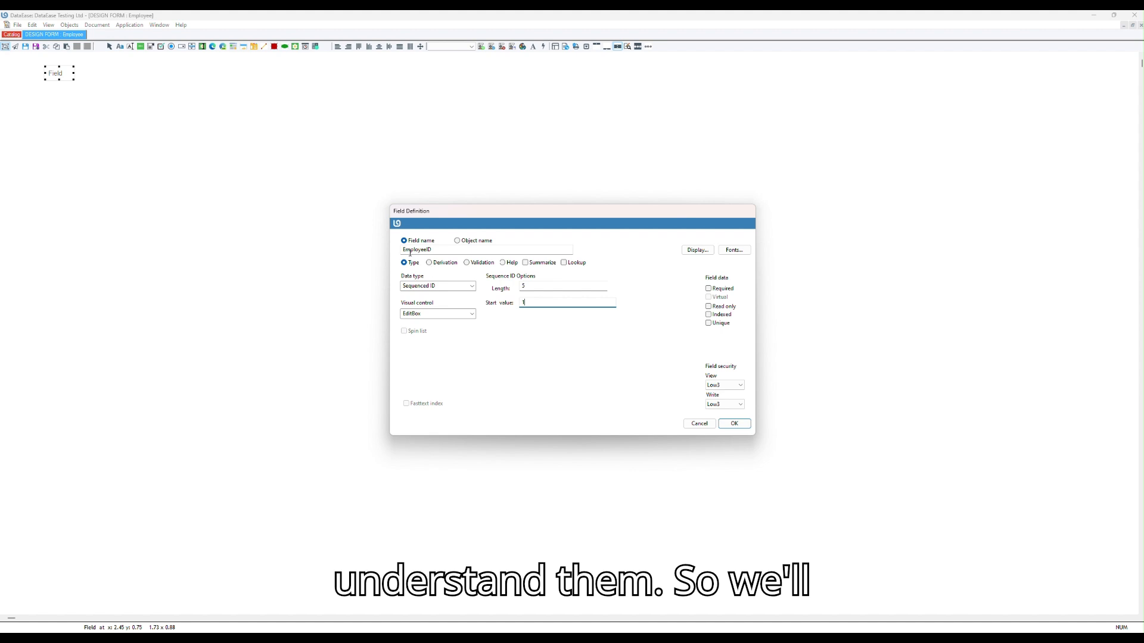
click(720, 289)
click(742, 425)
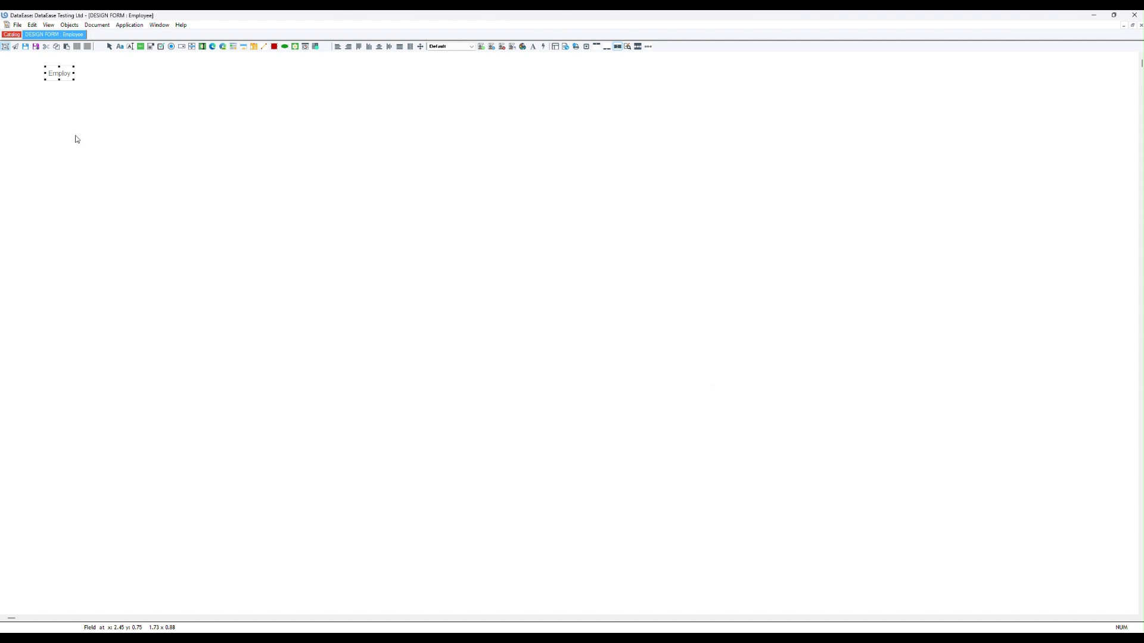
- Shift the EmployeeID field inward, widen it to about 1.95, and check it in user view before returning to the design
drag(65, 71, 79, 76)
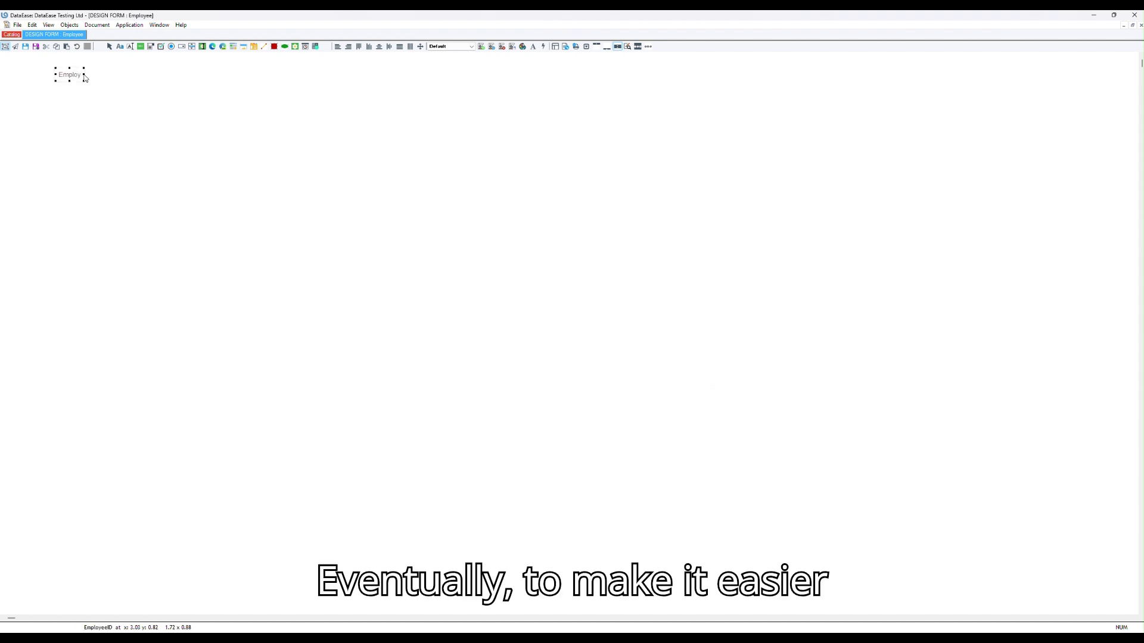
click(100, 112)
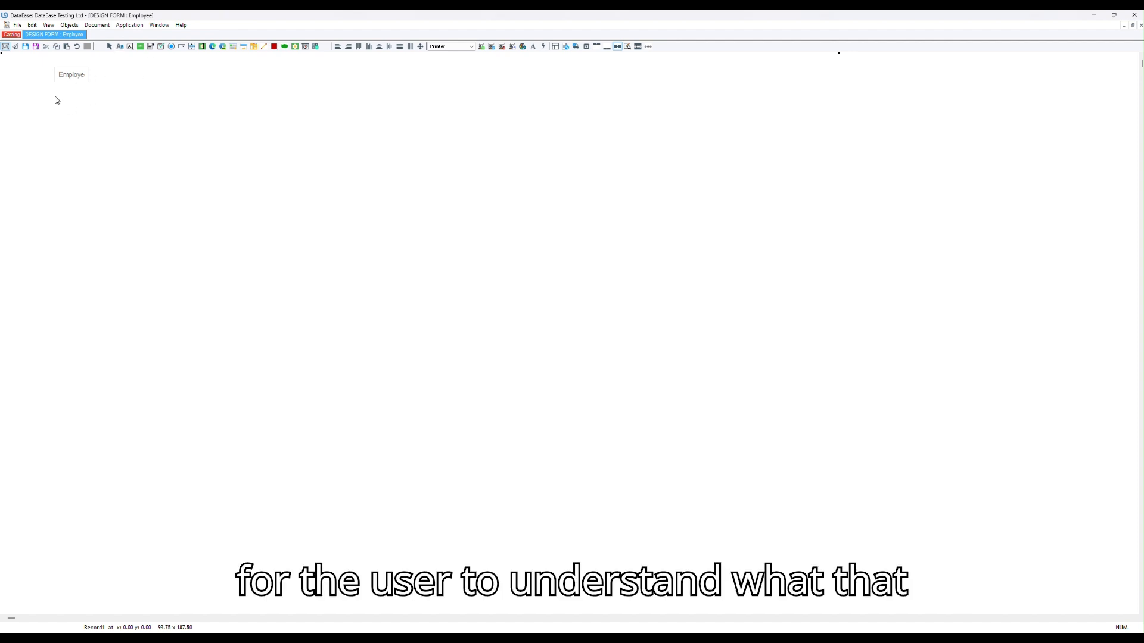
click(16, 46)
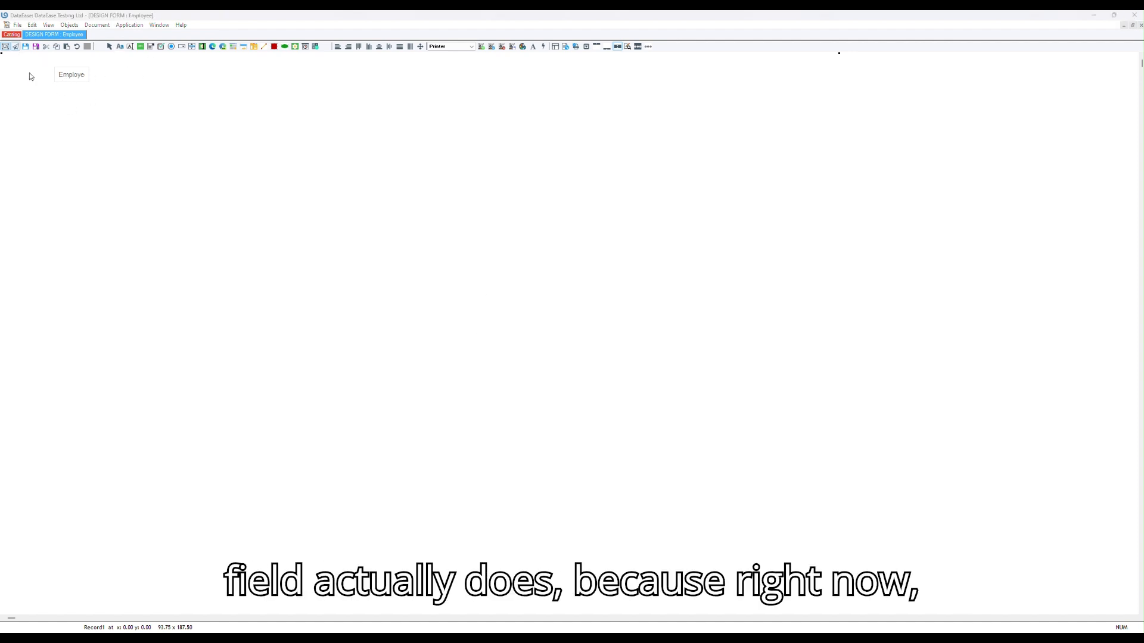
click(641, 360)
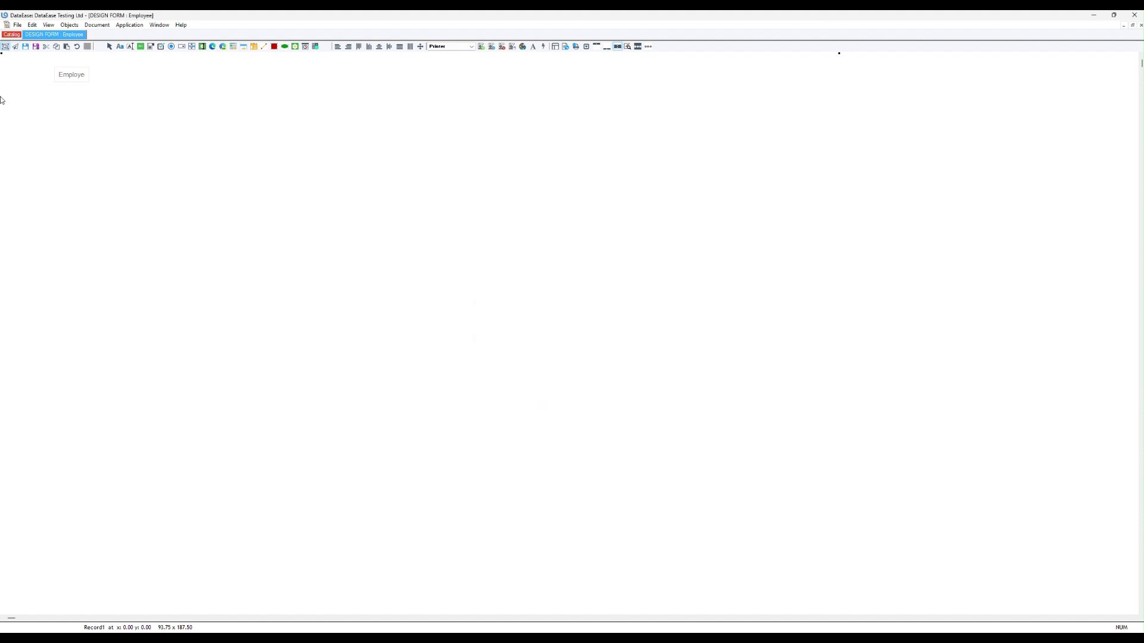
click(15, 48)
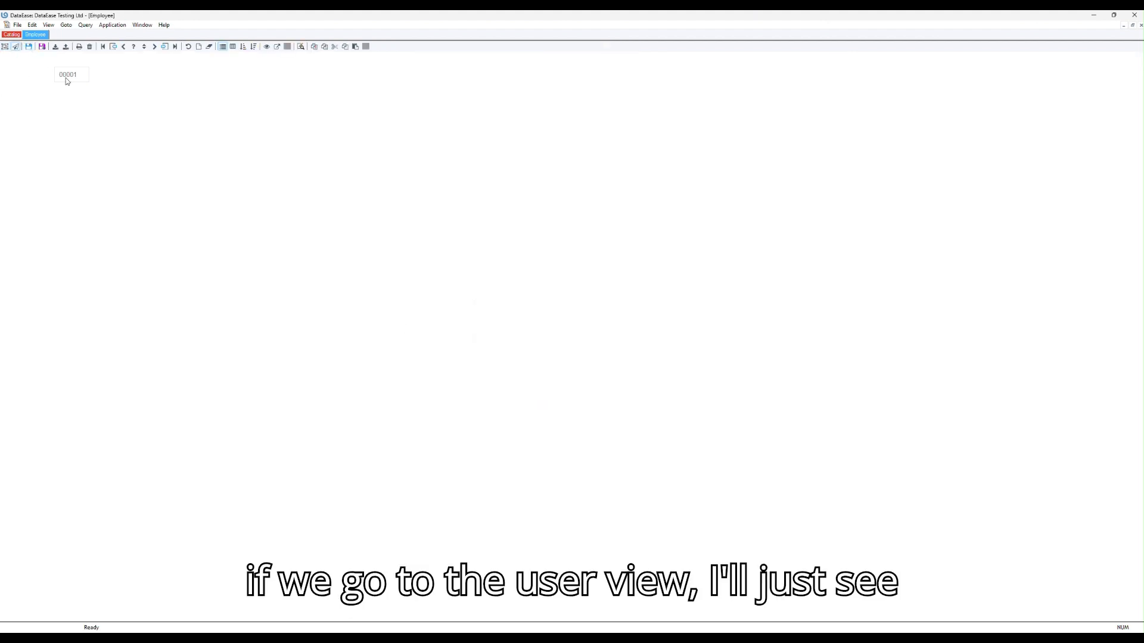
click(4, 48)
- Add a text label reading "Employee ID" beside the EmployeeID field, leaving a small gap before the field
click(120, 47)
click(20, 74)
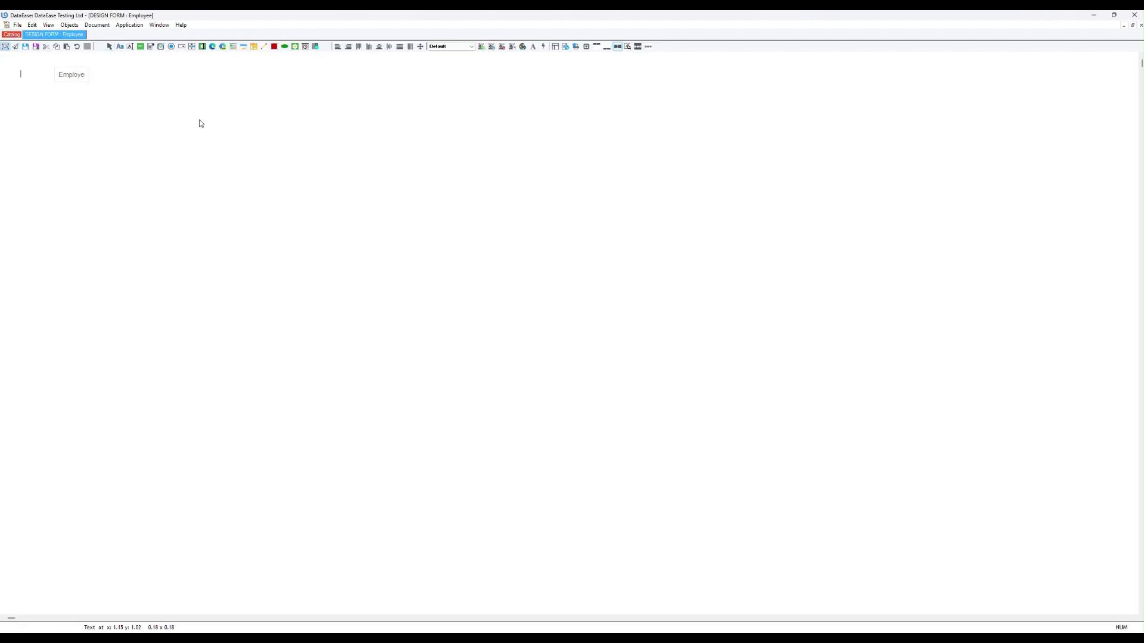
text(Emp)
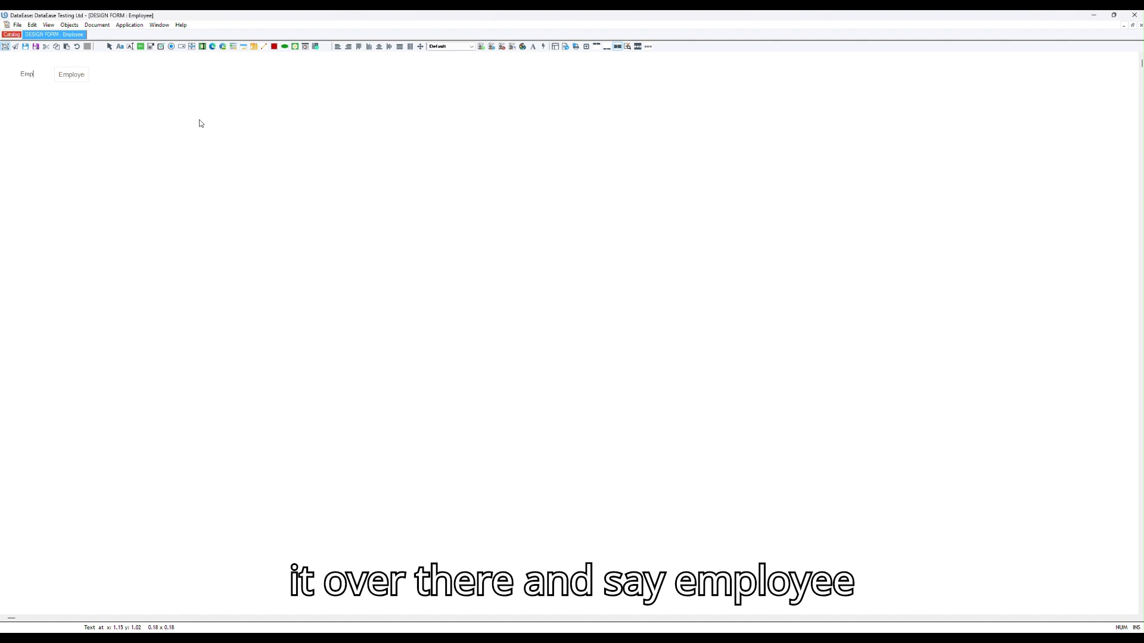
text(loyee ID)
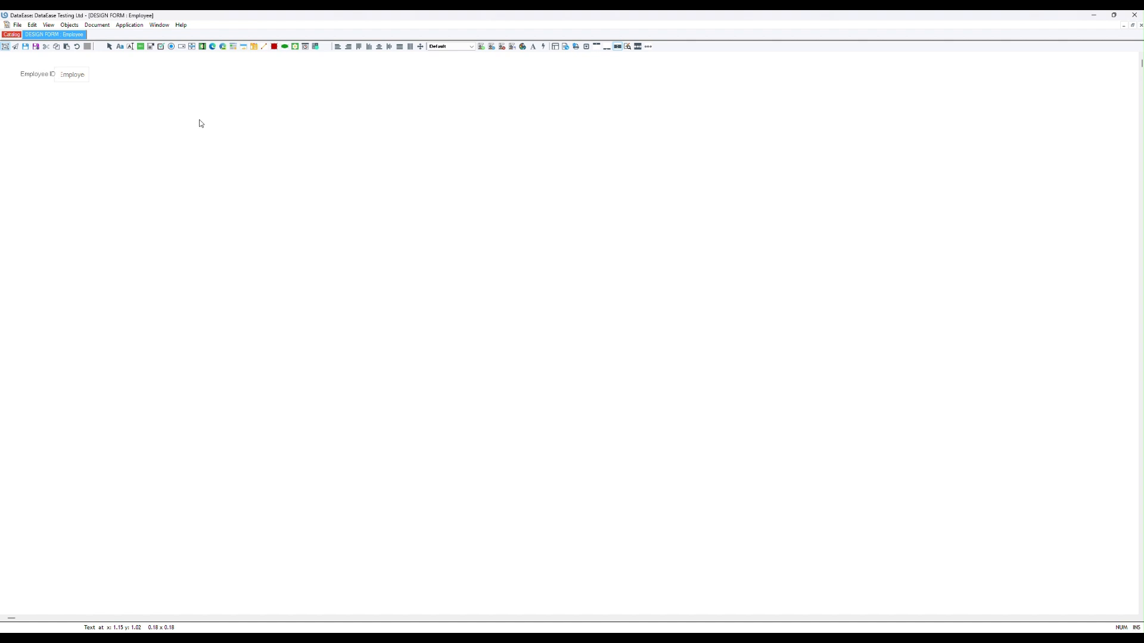
drag(53, 79, 45, 76)
- Set the Employee ID label's display attributes to centre justification and Size to Fit
right_click(44, 77)
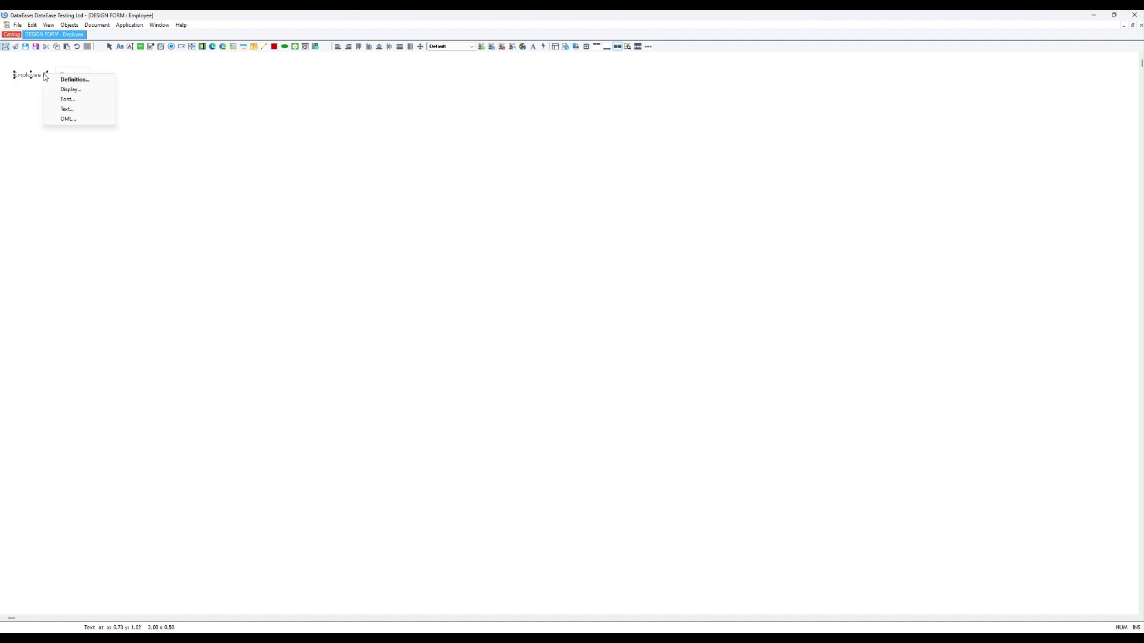
click(56, 88)
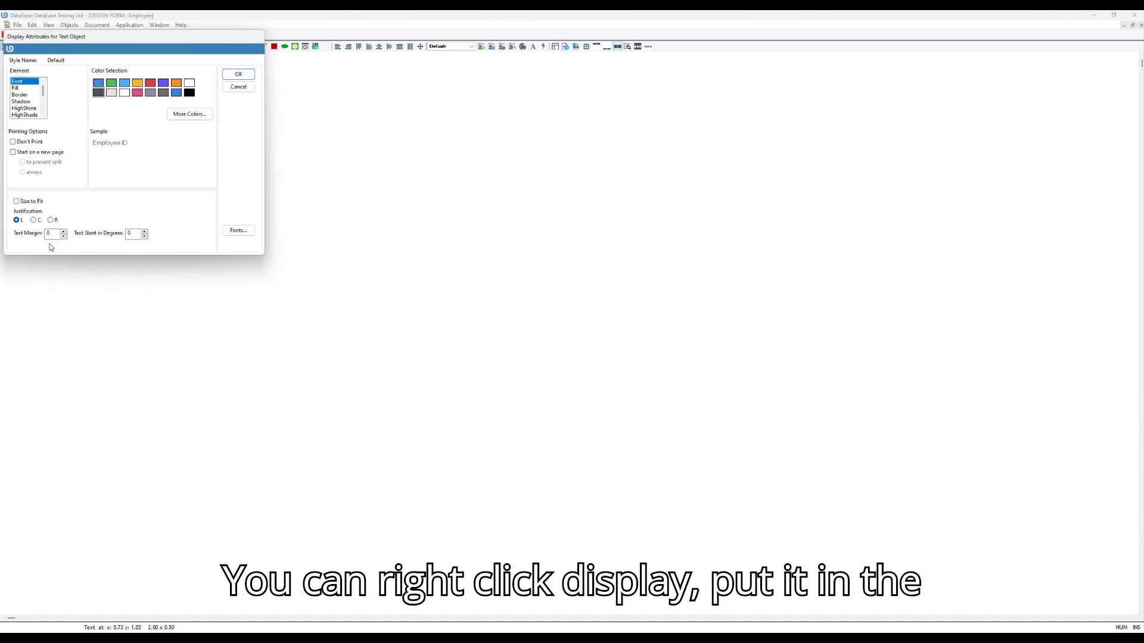
click(34, 201)
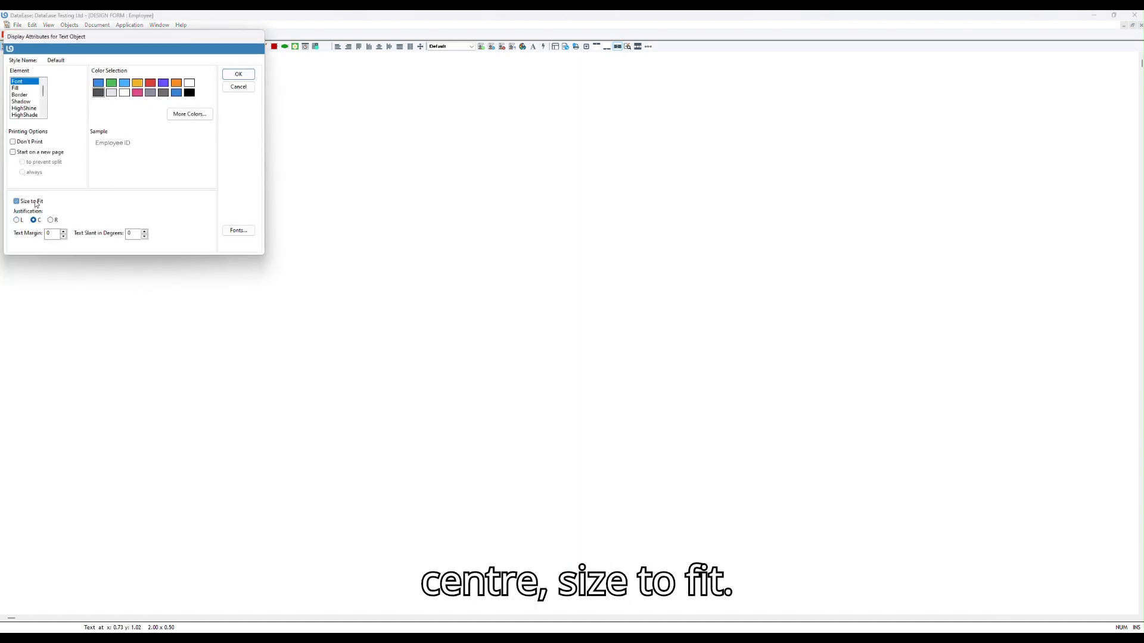
click(238, 74)
- Align the Employee ID label and its field with each other along their horizontal centre line
drag(43, 76, 41, 75)
shift+click(76, 81)
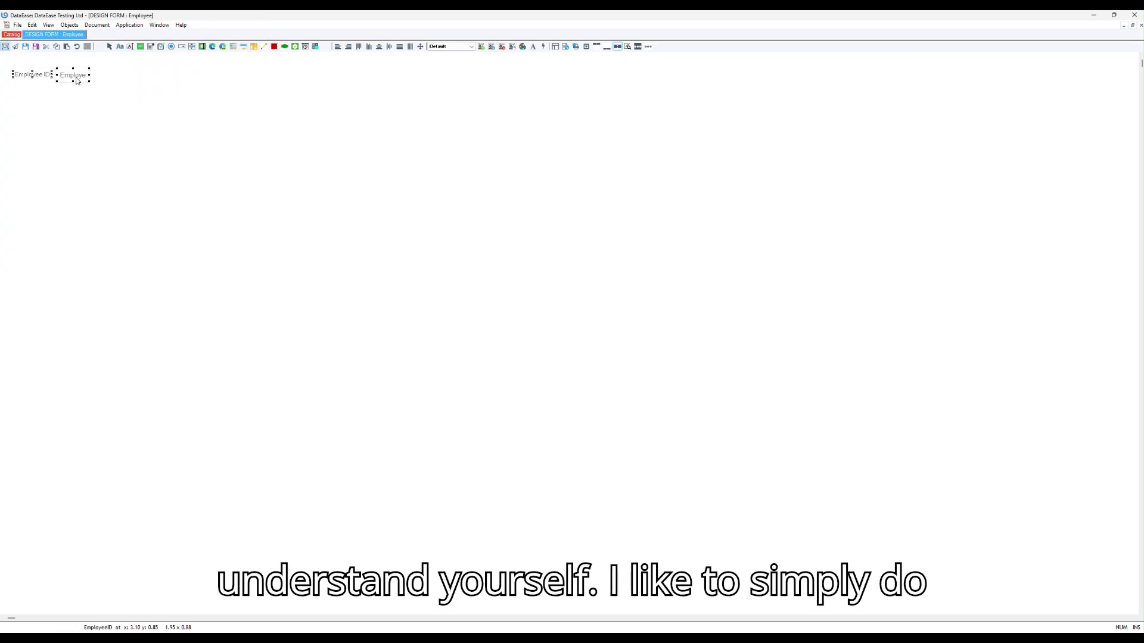
click(391, 48)
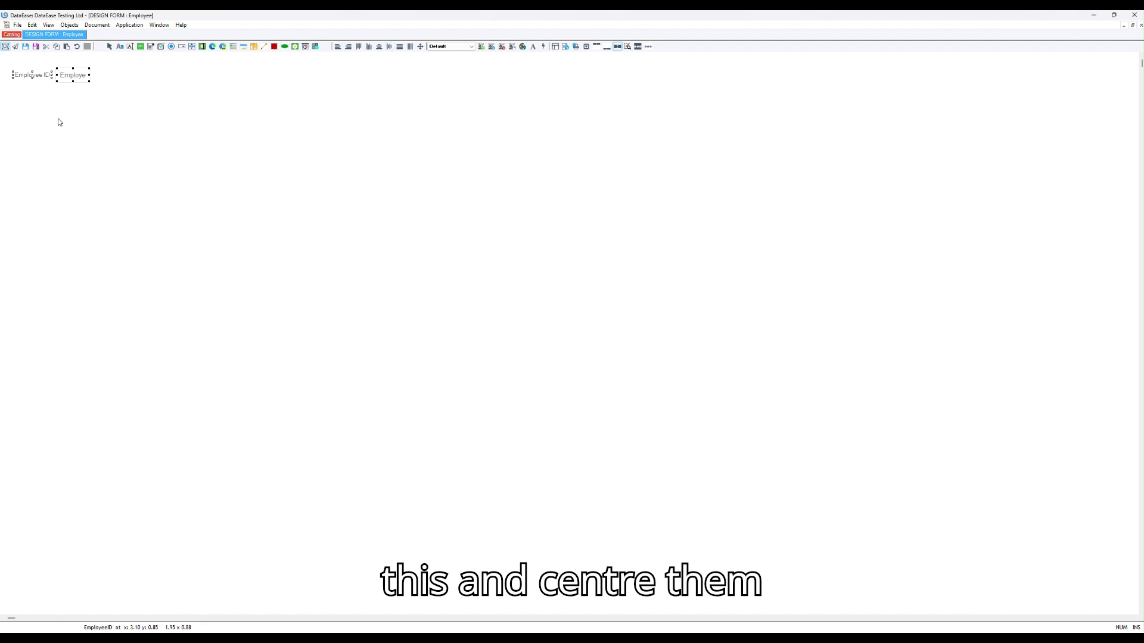
click(108, 95)
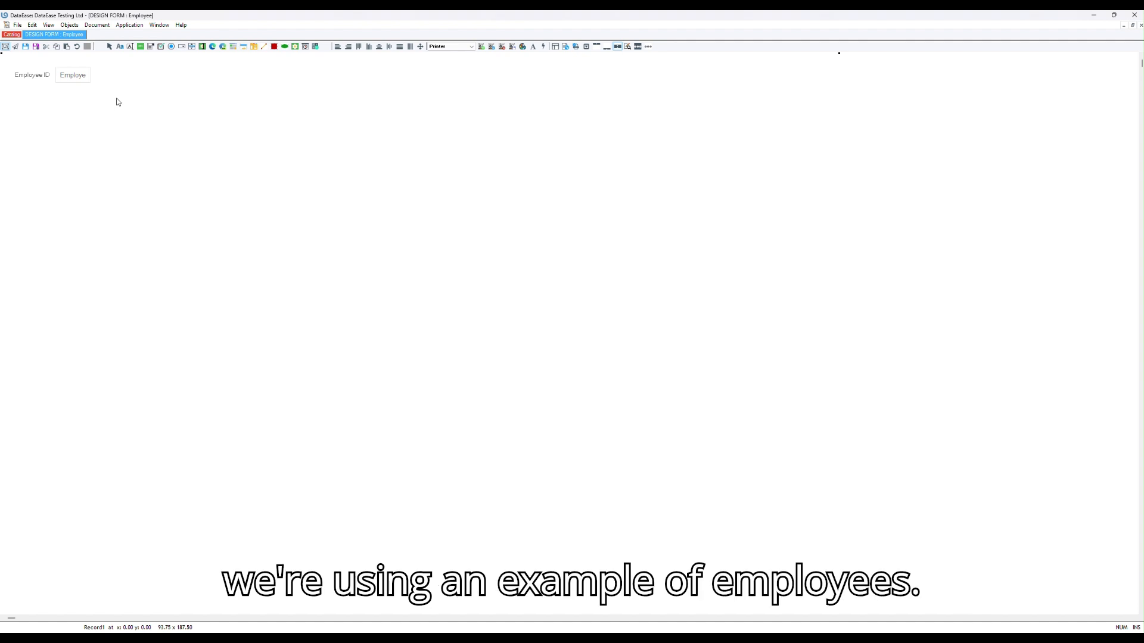
- Add a required text field called Name with a length of 55 directly below the EmployeeID field
click(129, 46)
click(57, 89)
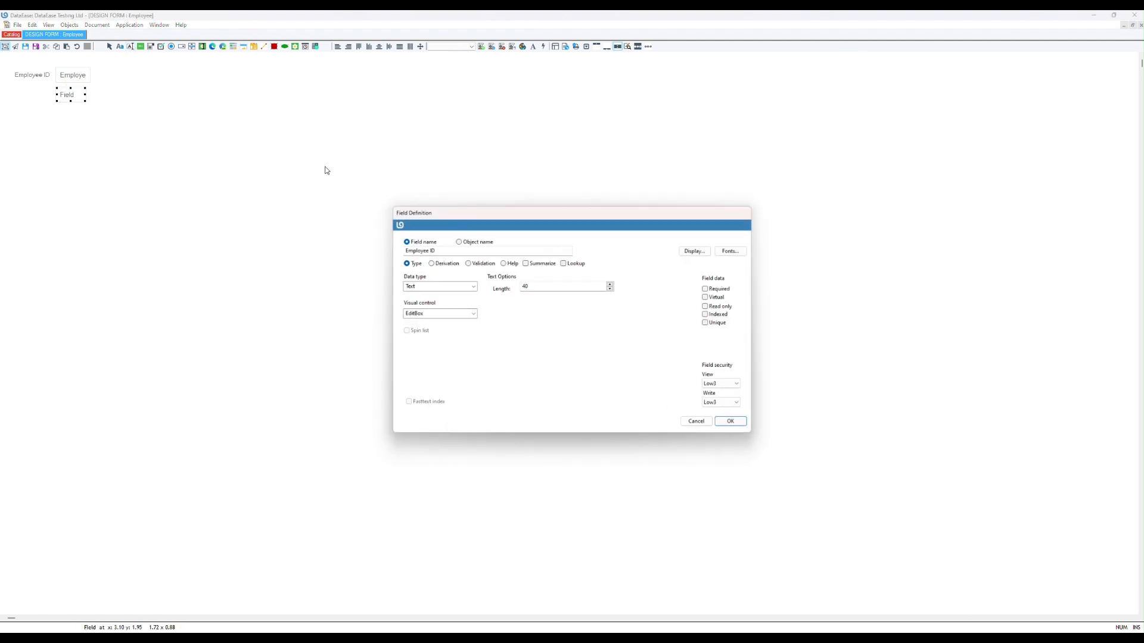
text(Name)
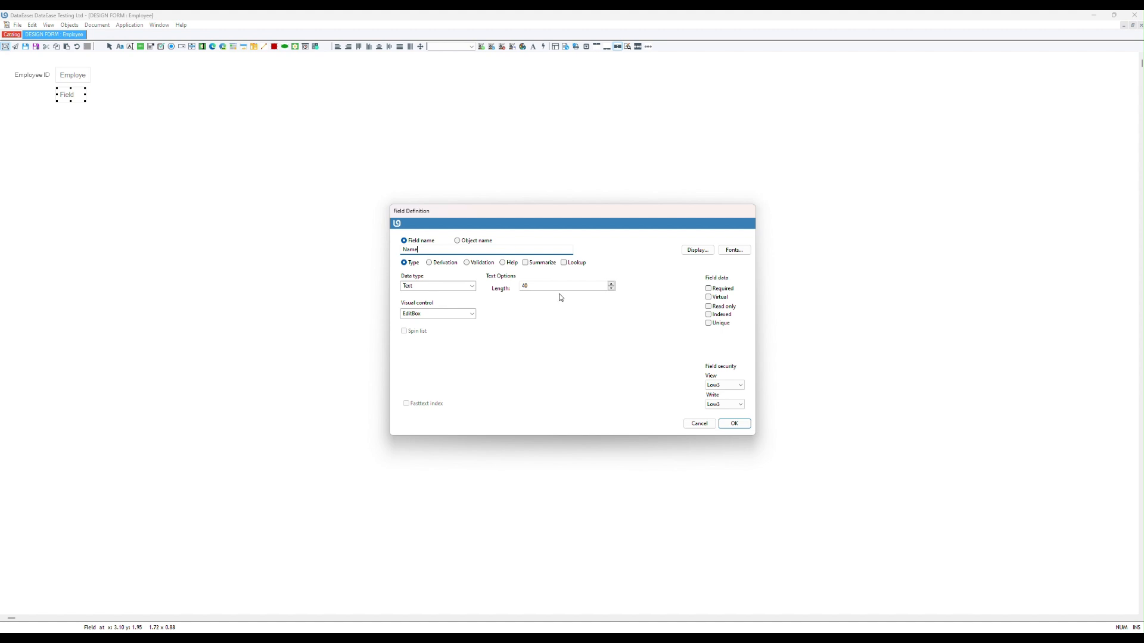
drag(533, 286, 496, 286)
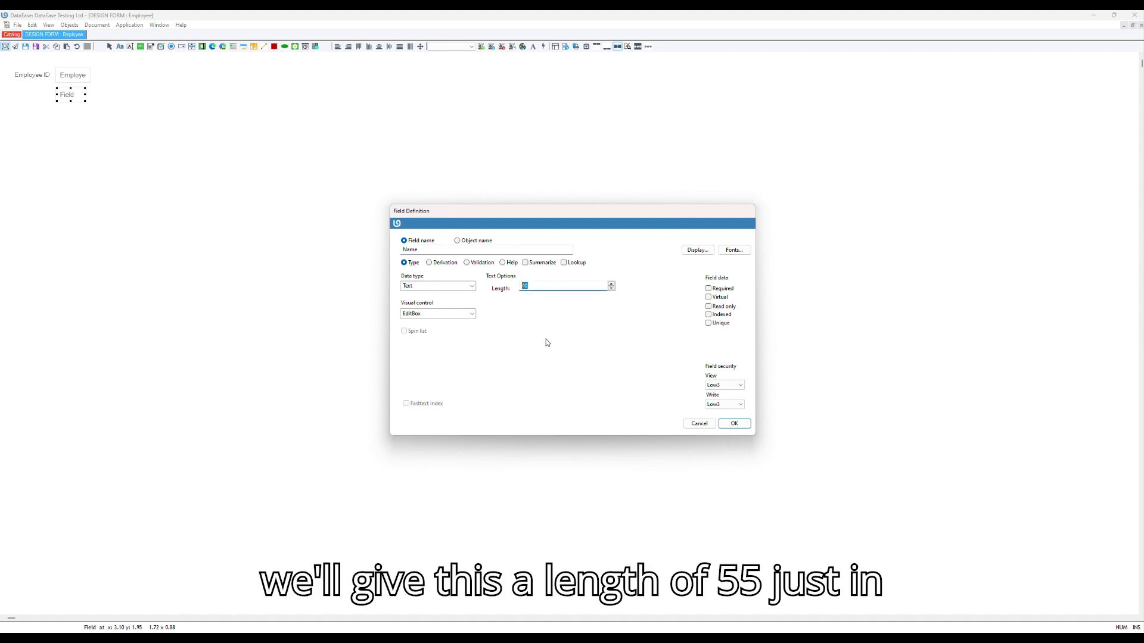
text(55)
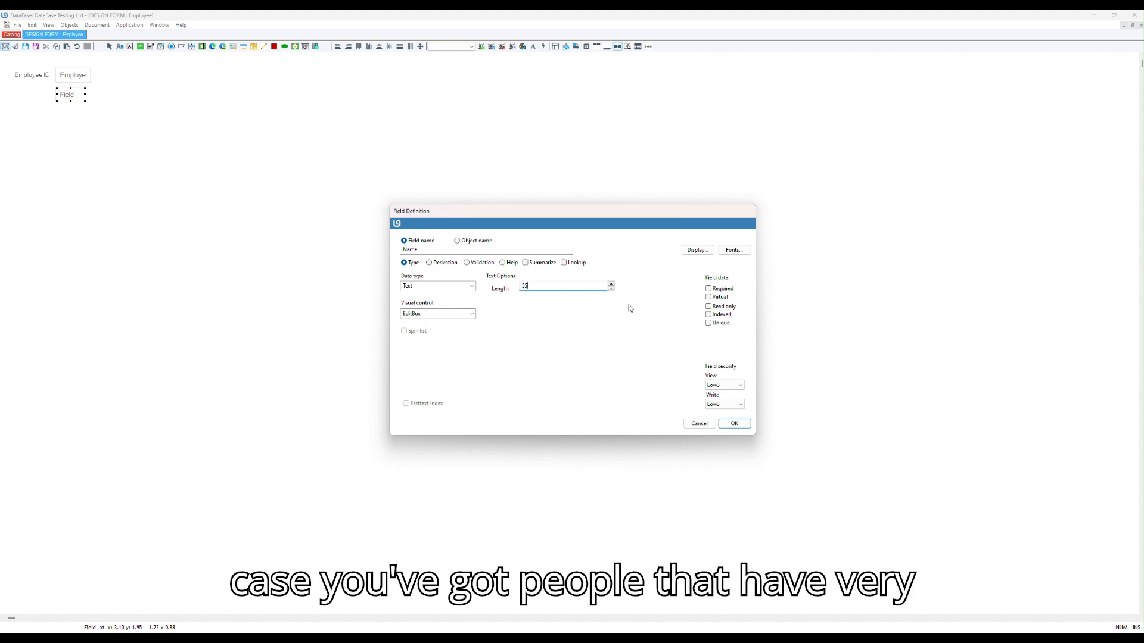
click(719, 290)
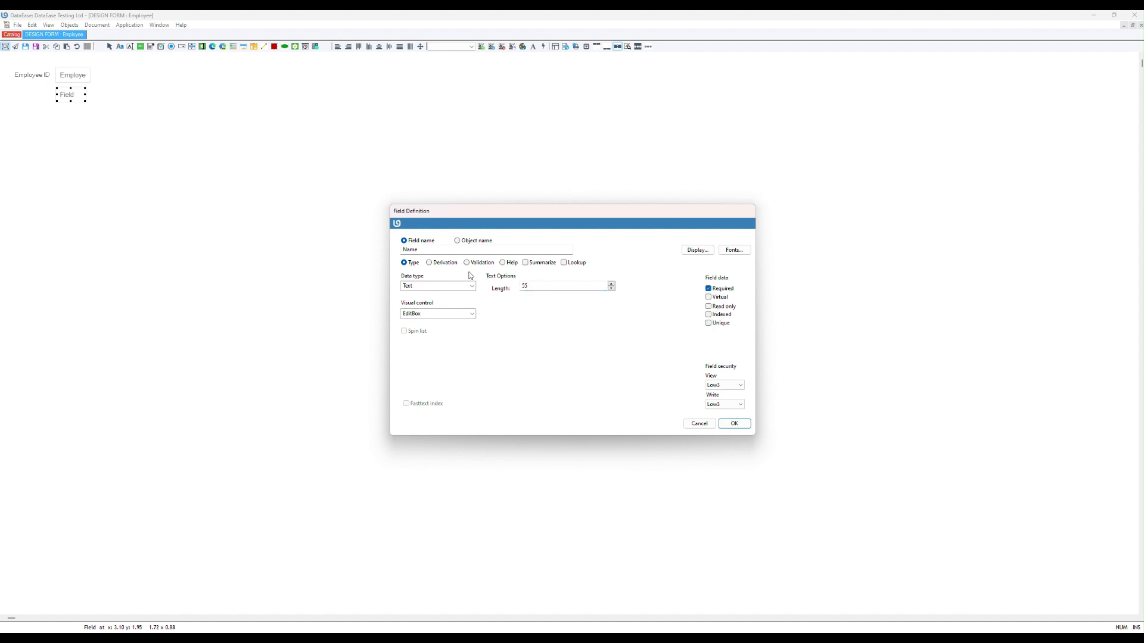
click(734, 424)
- Add a required text field called Surname with a length of 55 directly below the Name field
click(130, 48)
click(59, 110)
drag(497, 246, 337, 255)
text(Surname)
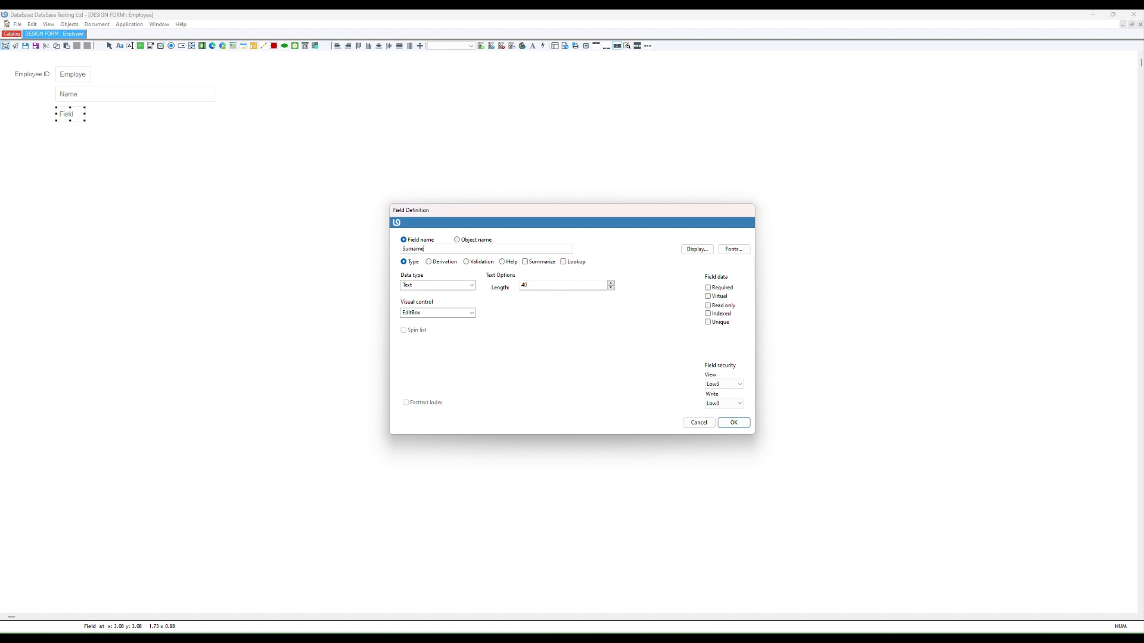
drag(551, 286, 455, 290)
text(545)
text(55)
click(724, 289)
click(739, 423)
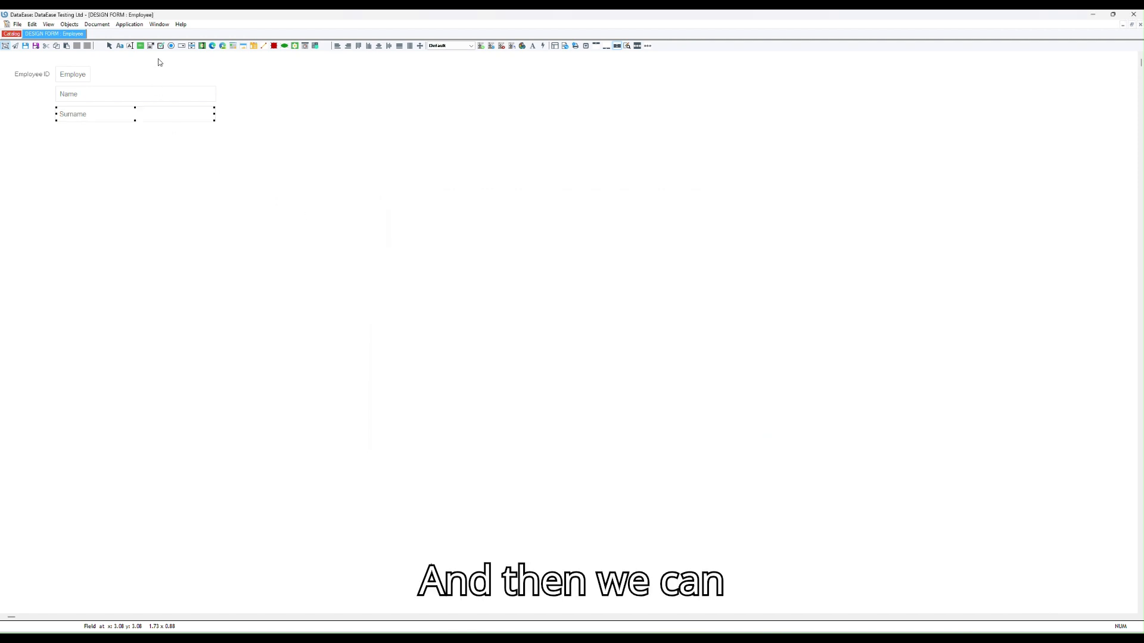
- Add a required HireDate field below the Surname field, with the Date data type and the Extended date type
click(130, 46)
click(56, 129)
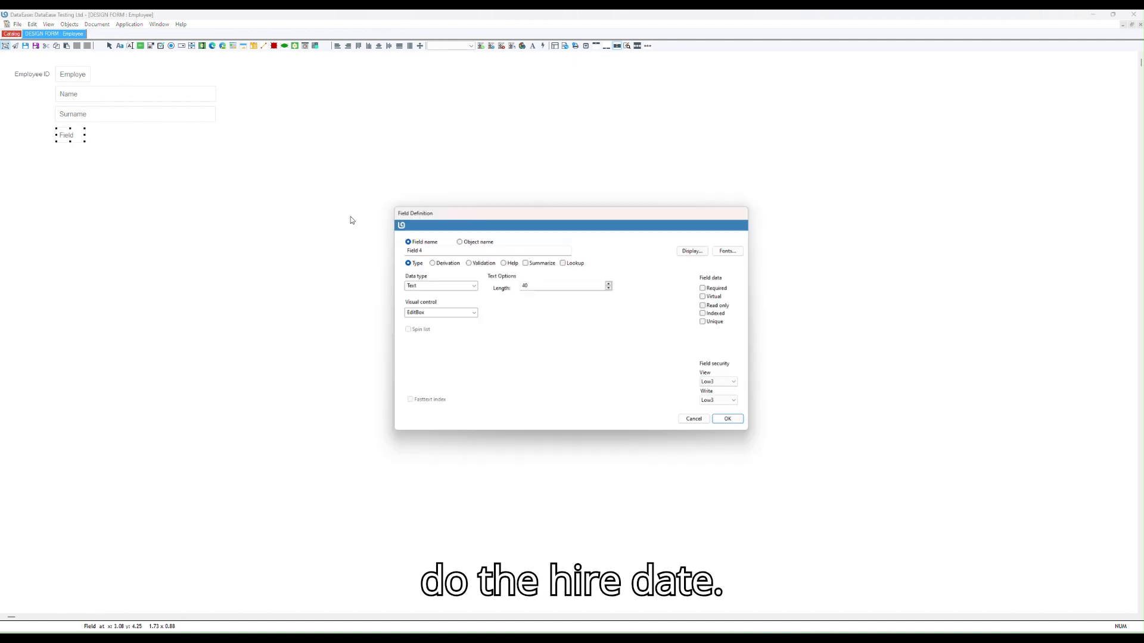
text(HireDate)
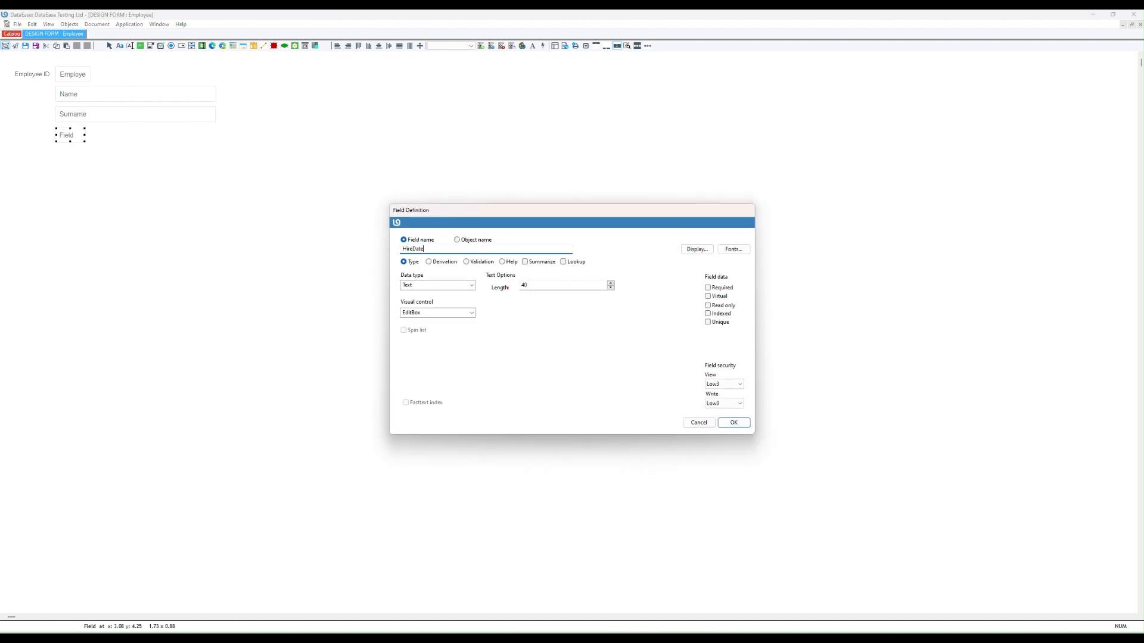
click(471, 285)
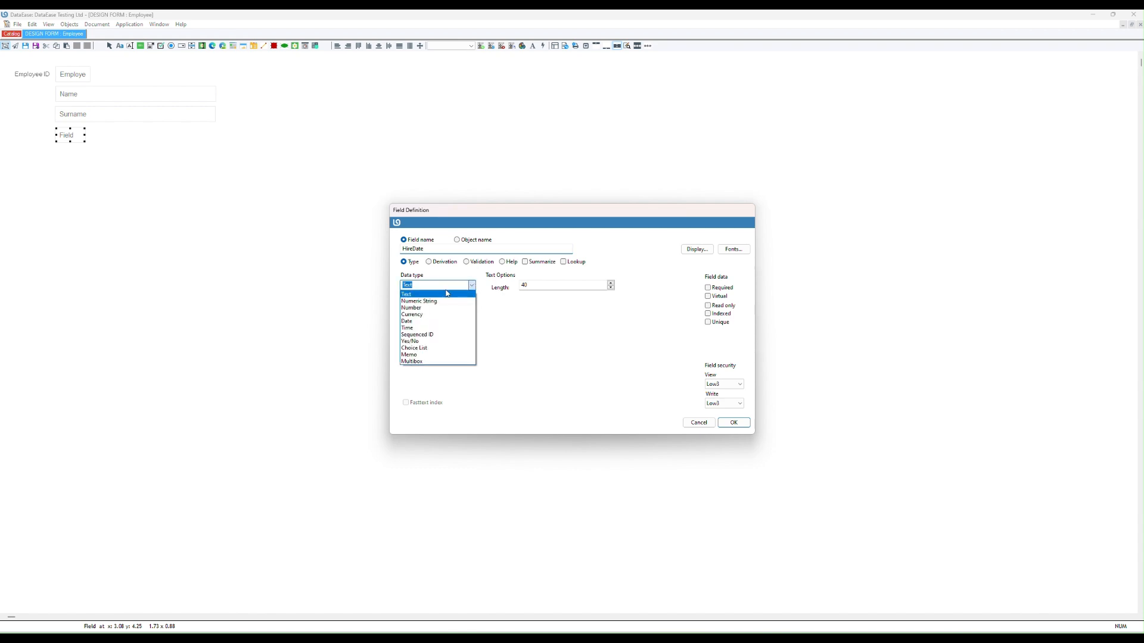
click(434, 322)
click(563, 303)
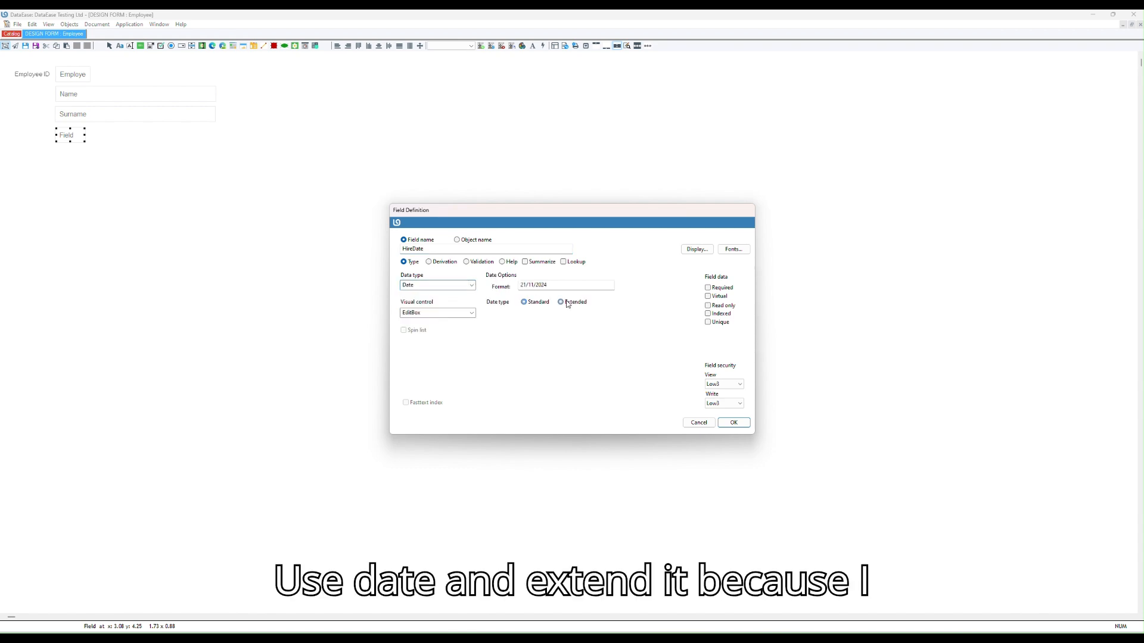
click(723, 288)
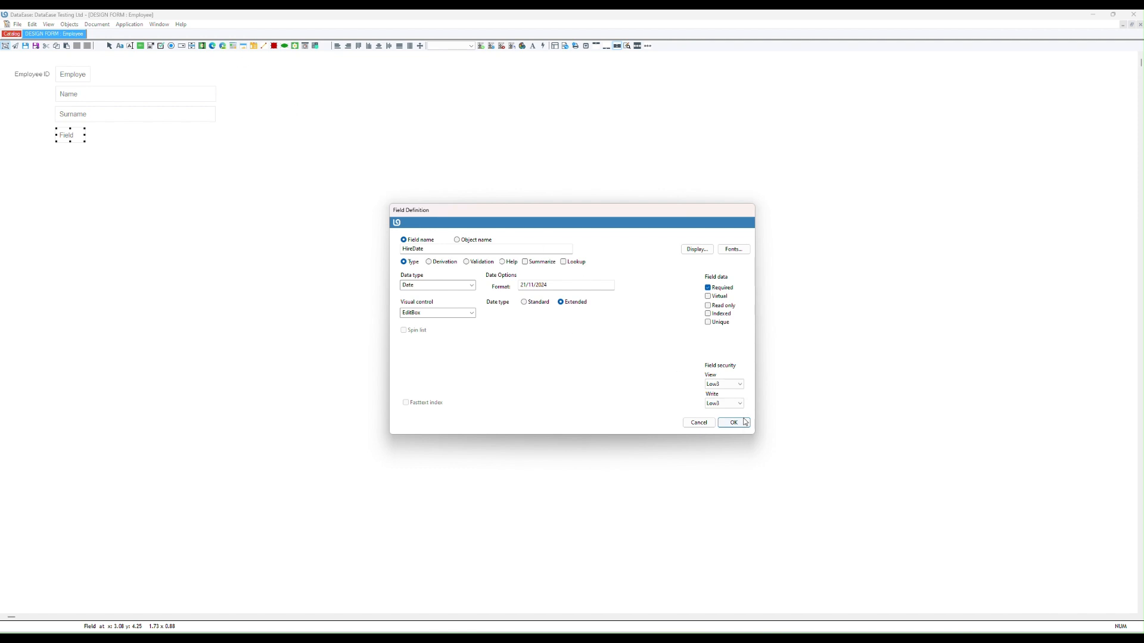
click(733, 422)
- Add a required Salary field below the HireDate field, with the Currency data type and 6 digits
click(130, 46)
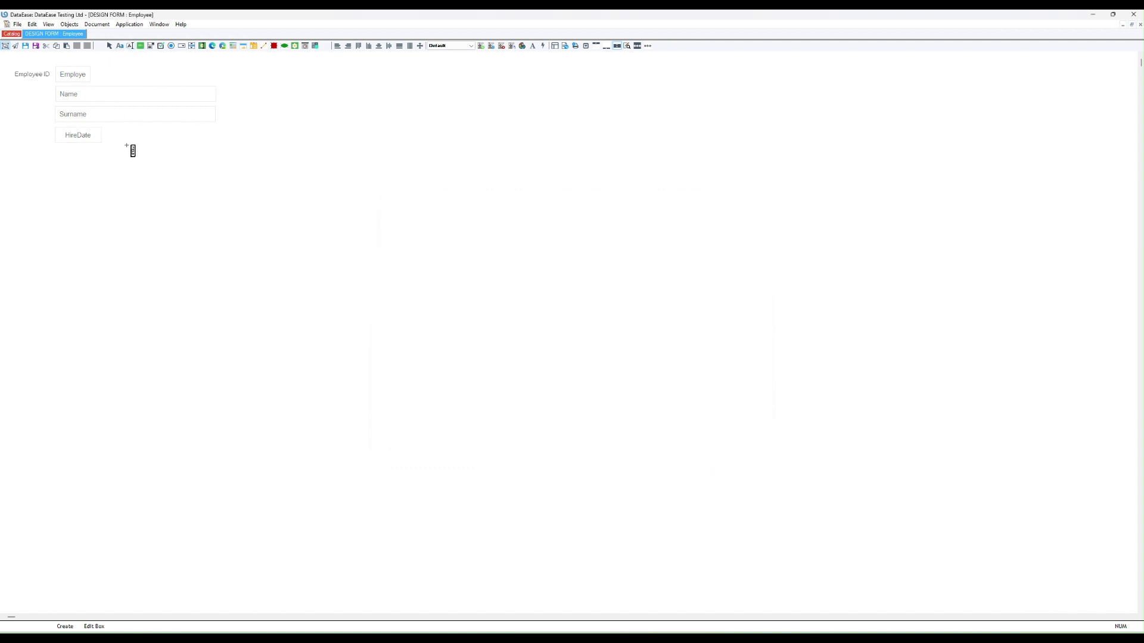
click(56, 149)
text(Salary)
click(472, 286)
click(442, 315)
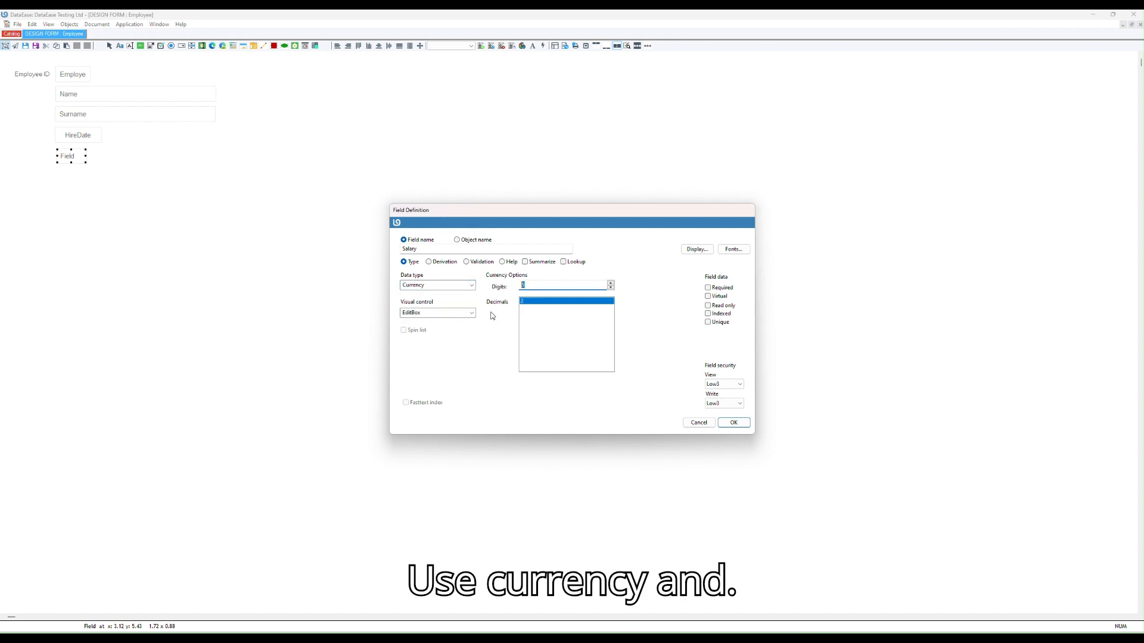
text(6)
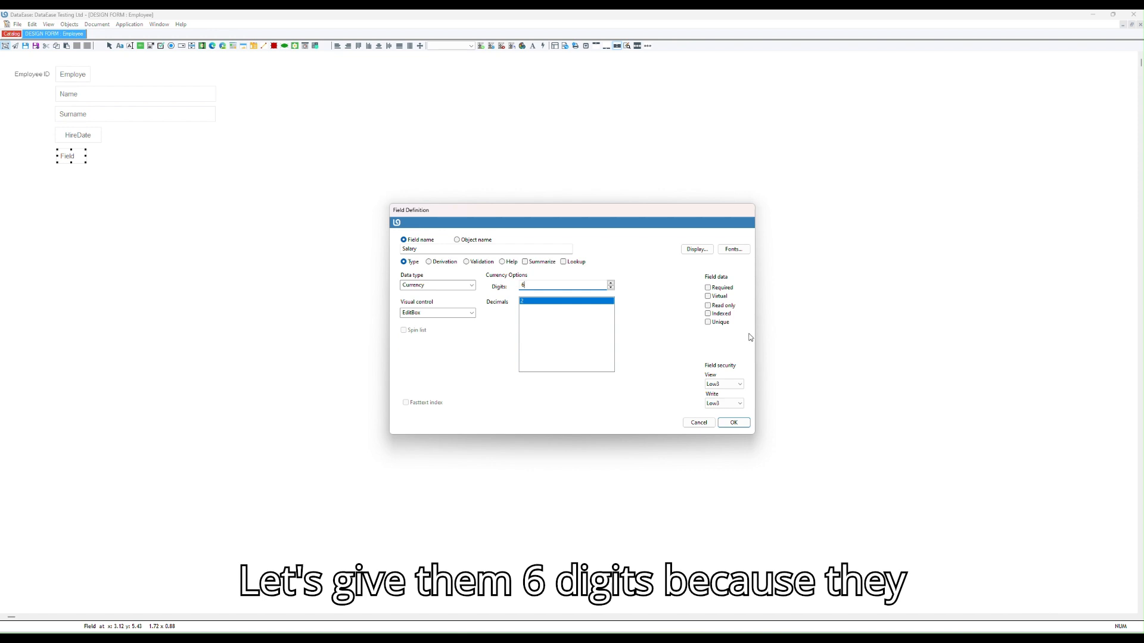
click(726, 288)
click(734, 423)
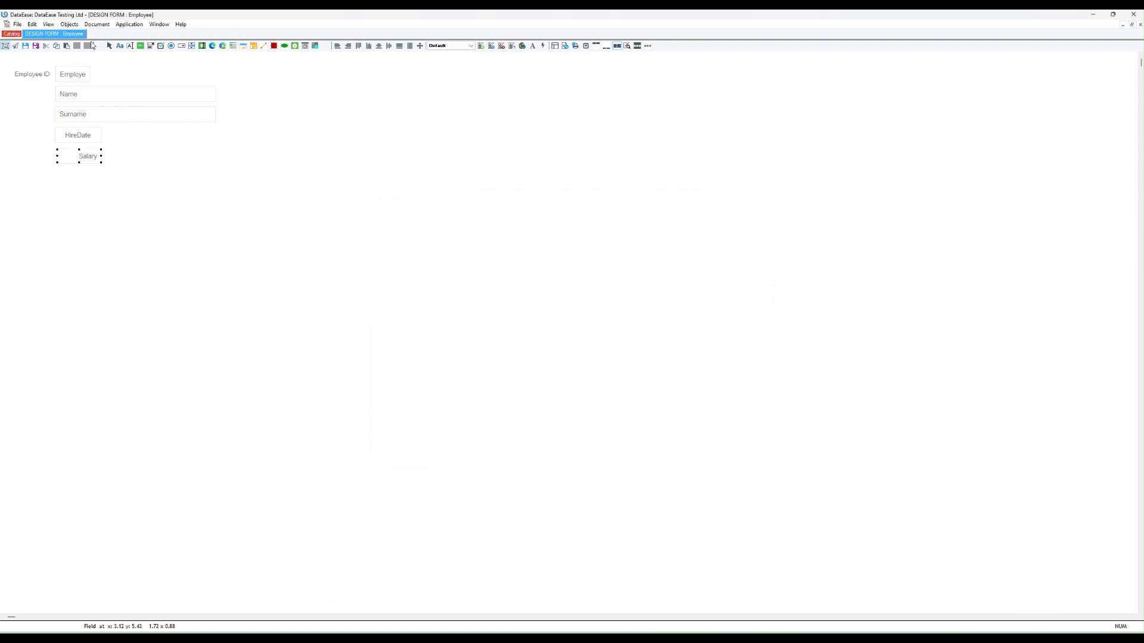
- Place a field named Section below the Salary field and set its data type to Choice List
click(131, 48)
click(61, 175)
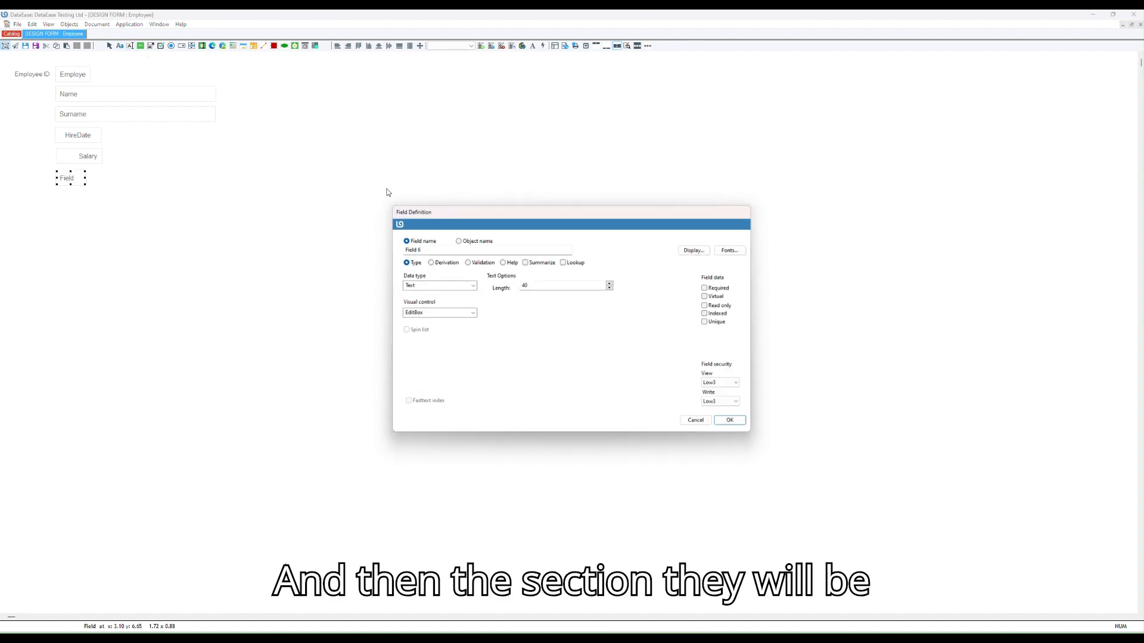
text(Sect)
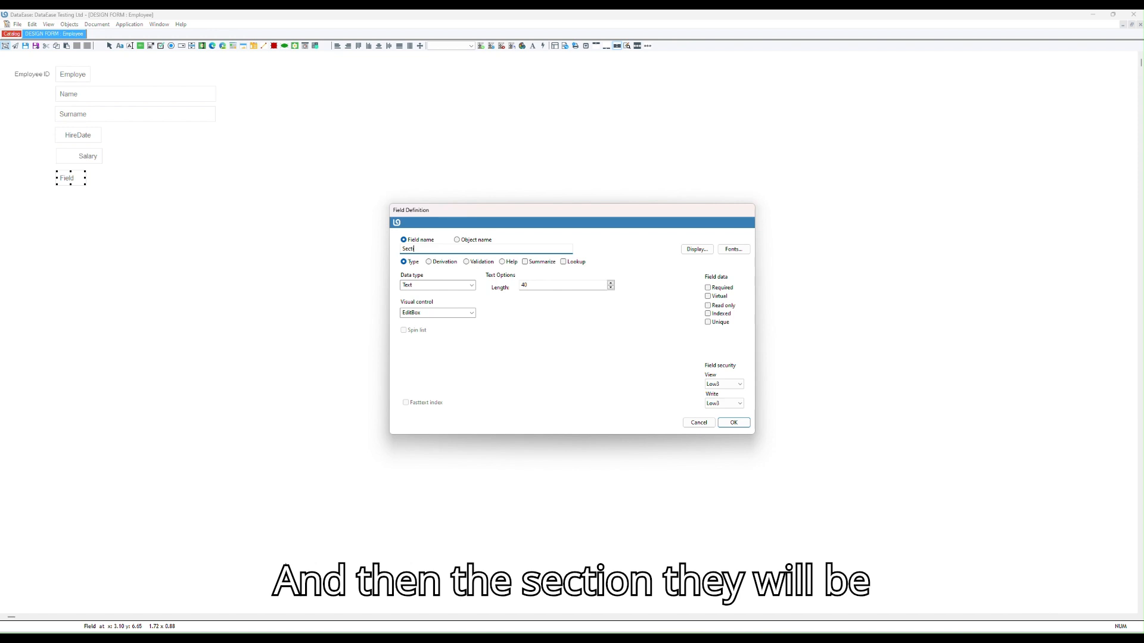
text(ion)
click(471, 285)
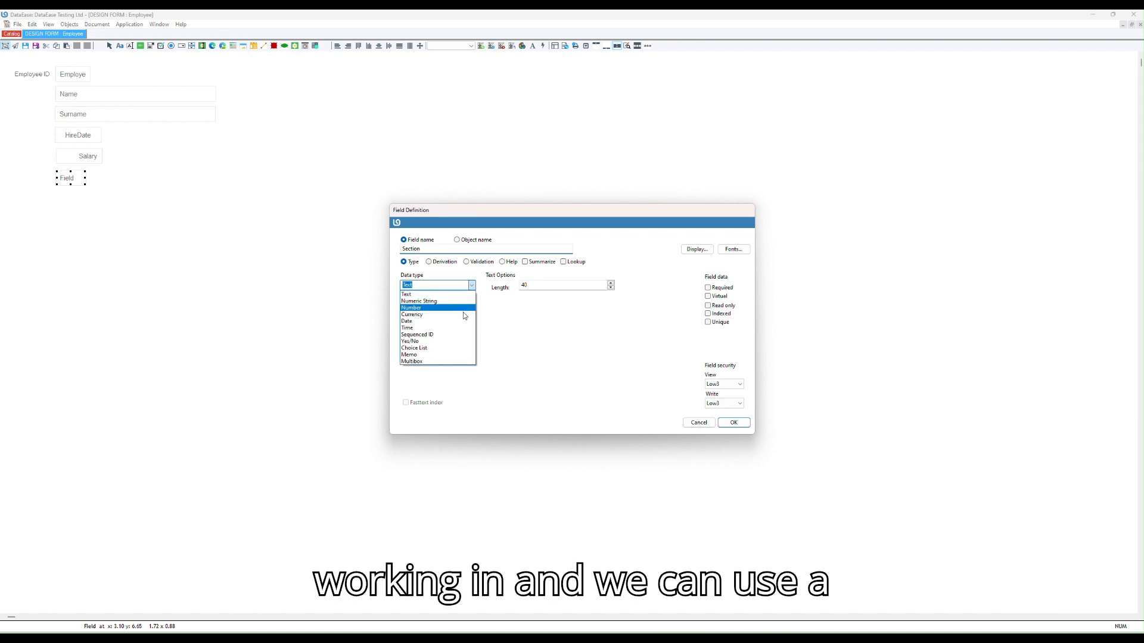
click(456, 348)
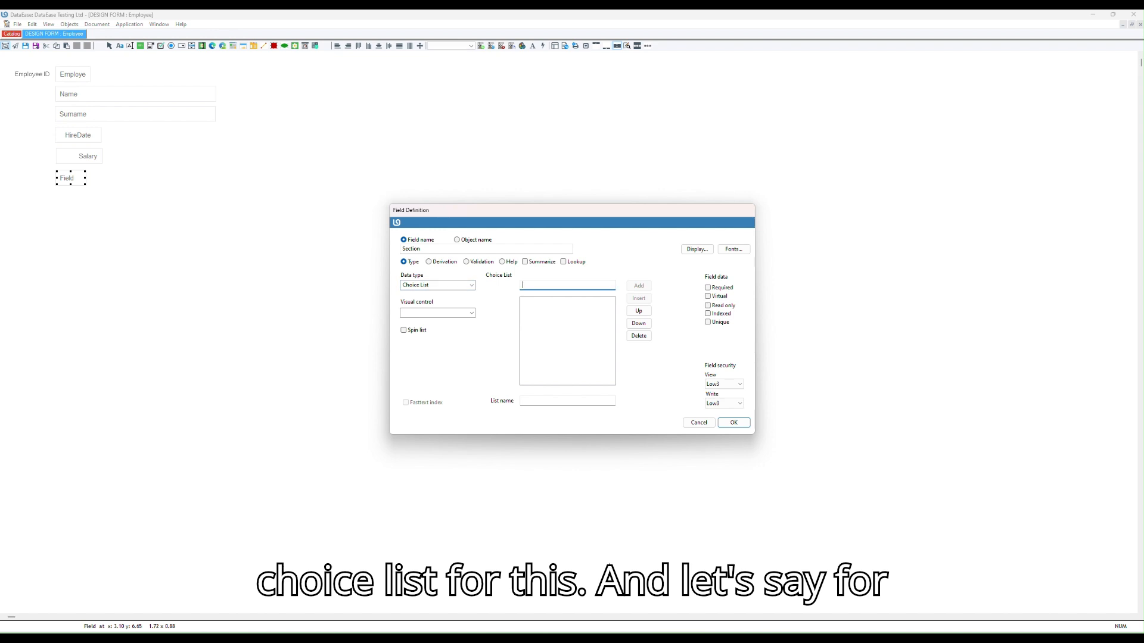
- Give the Section field the choices Finance, HR and Administration, and make it required
text(Financ)
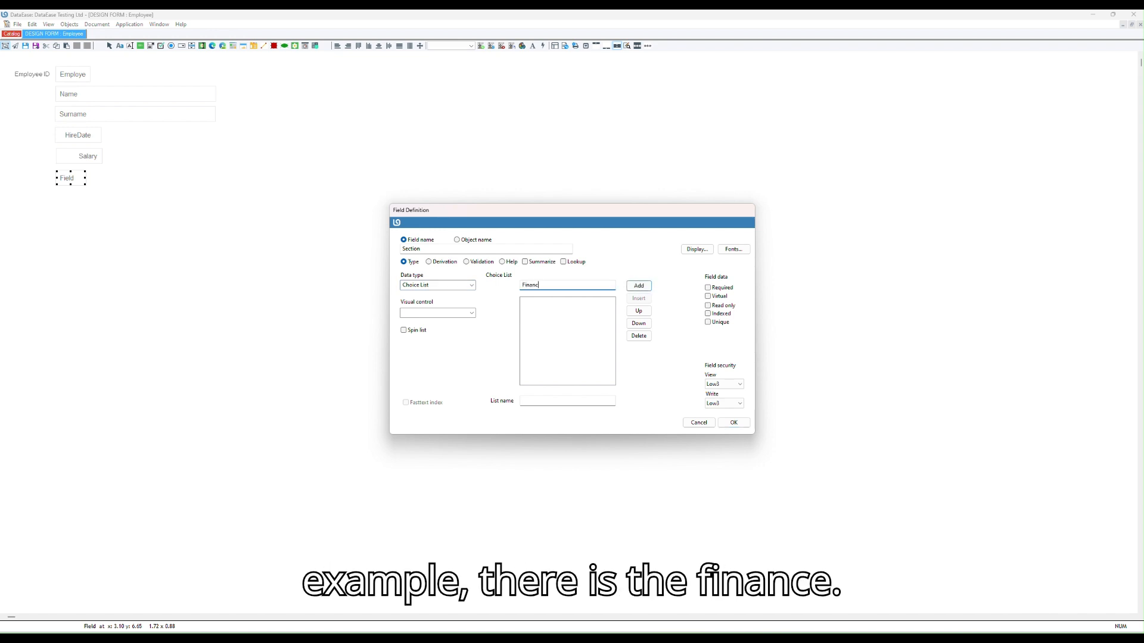
text(e)
click(632, 290)
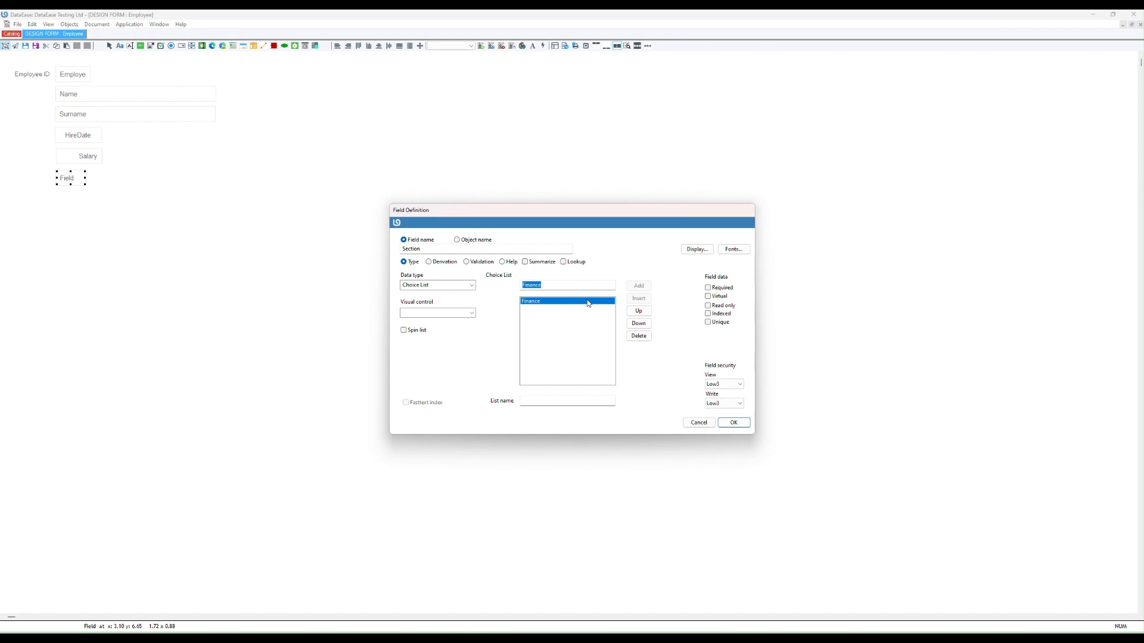
text(HR)
click(632, 292)
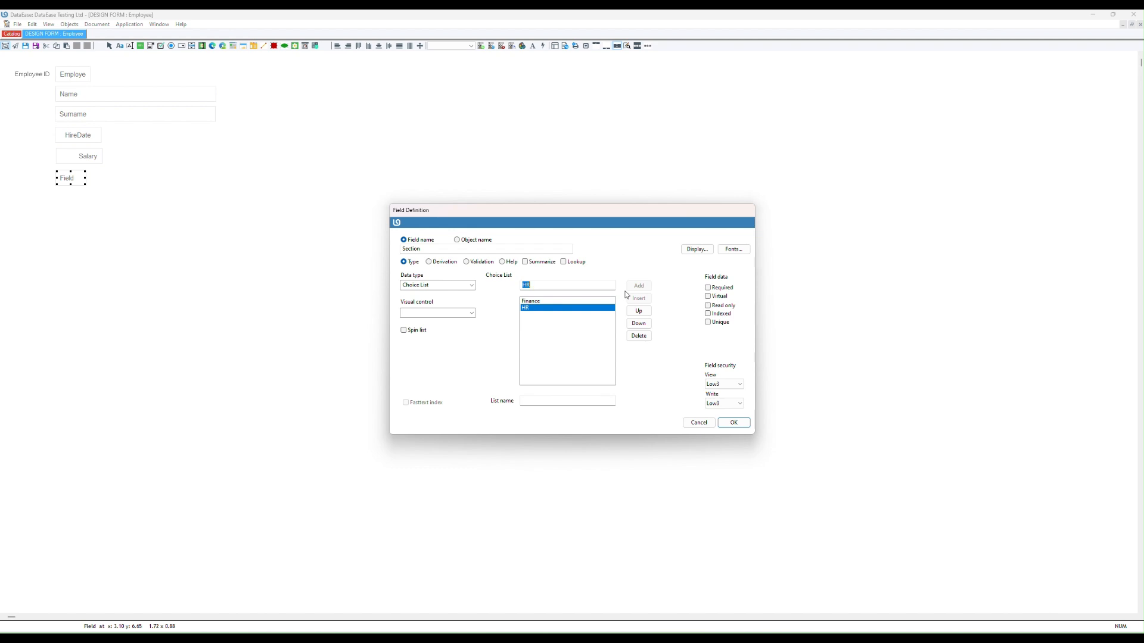
text(Administration)
click(638, 286)
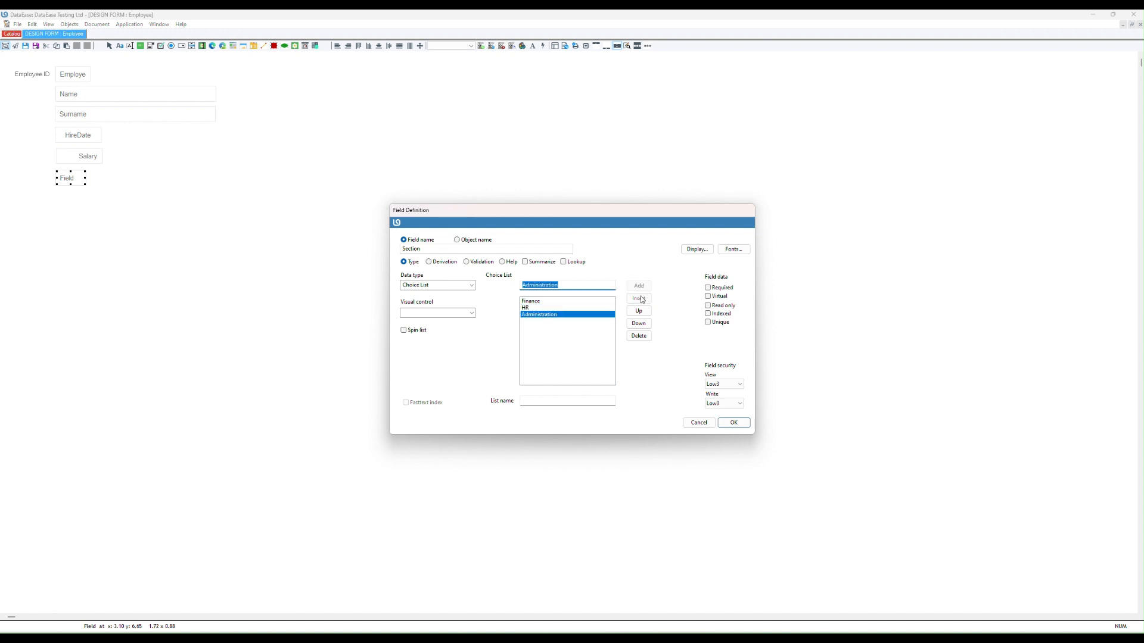
click(717, 289)
click(734, 423)
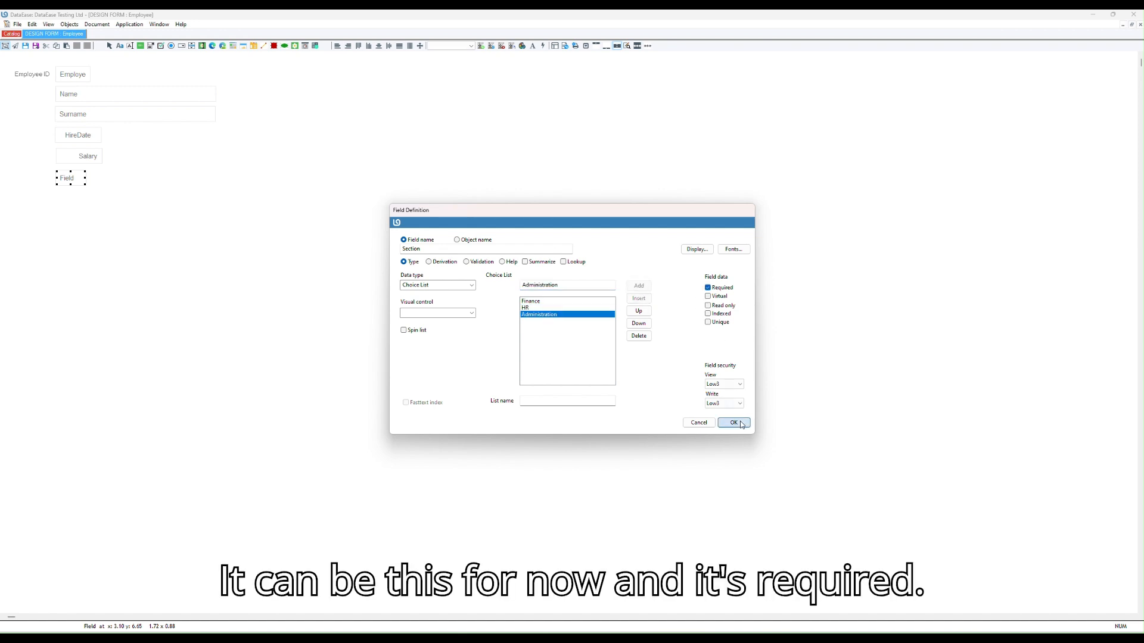
- Add a required field named TimeIn directly below the Section field
click(151, 46)
click(58, 188)
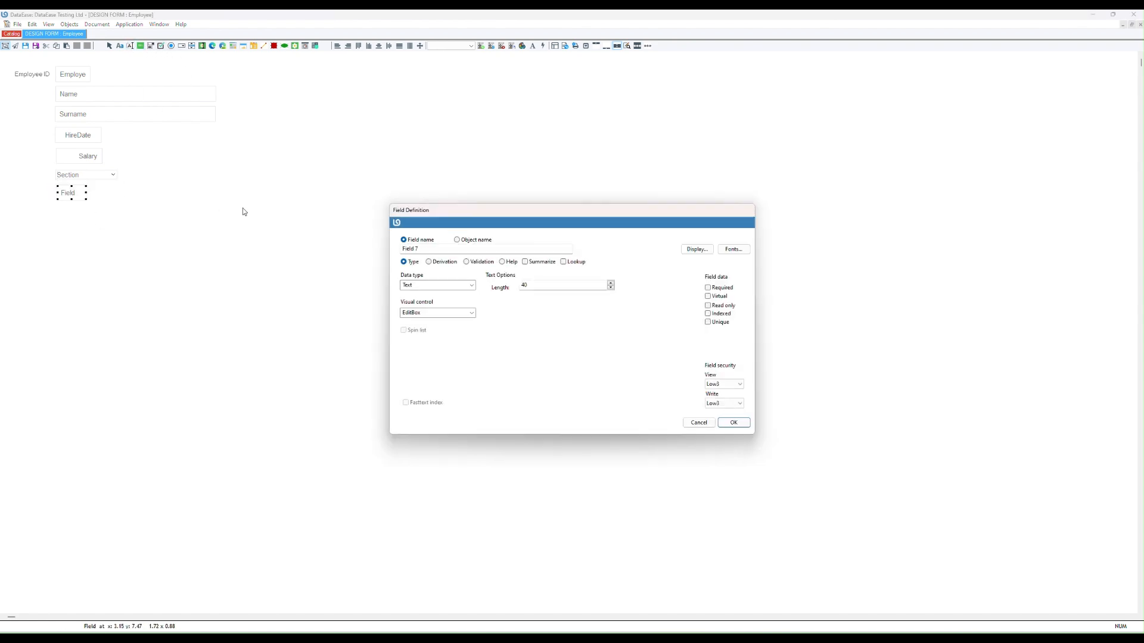
drag(422, 249, 342, 249)
text(TimeIn)
click(736, 292)
click(733, 423)
- Change the TimeIn field's data type to Time
double_click(159, 197)
click(471, 285)
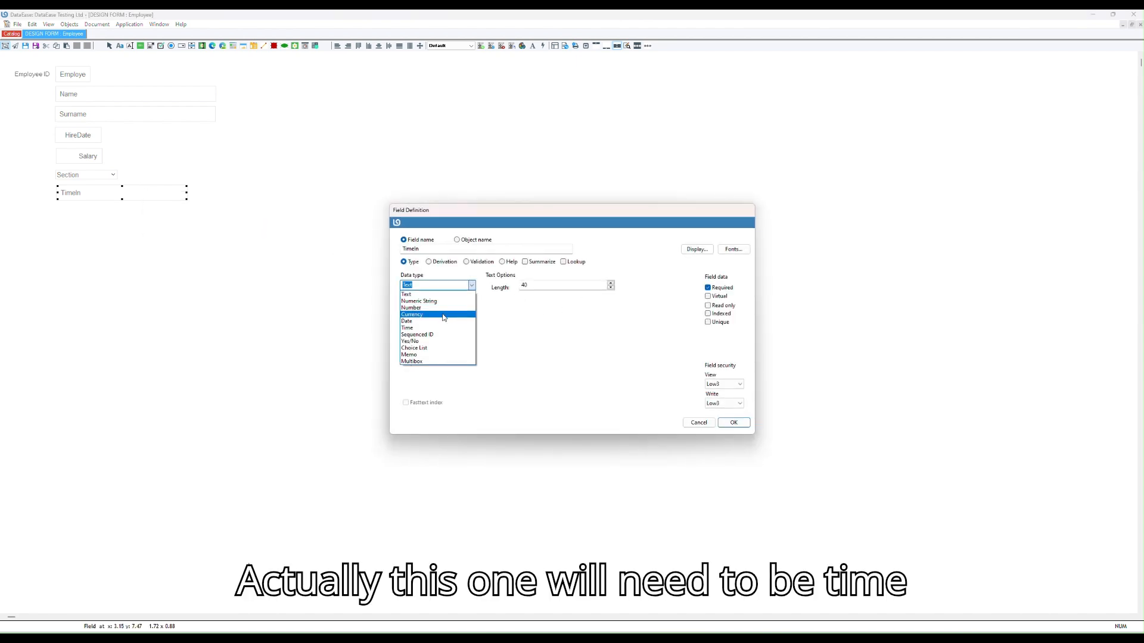
click(445, 327)
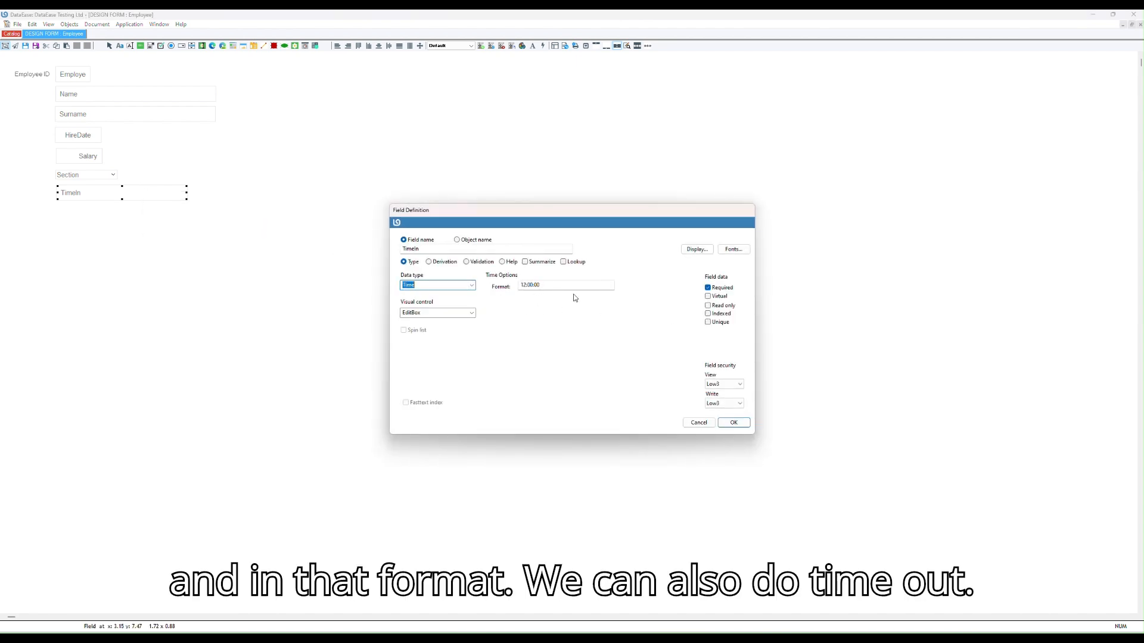
click(734, 422)
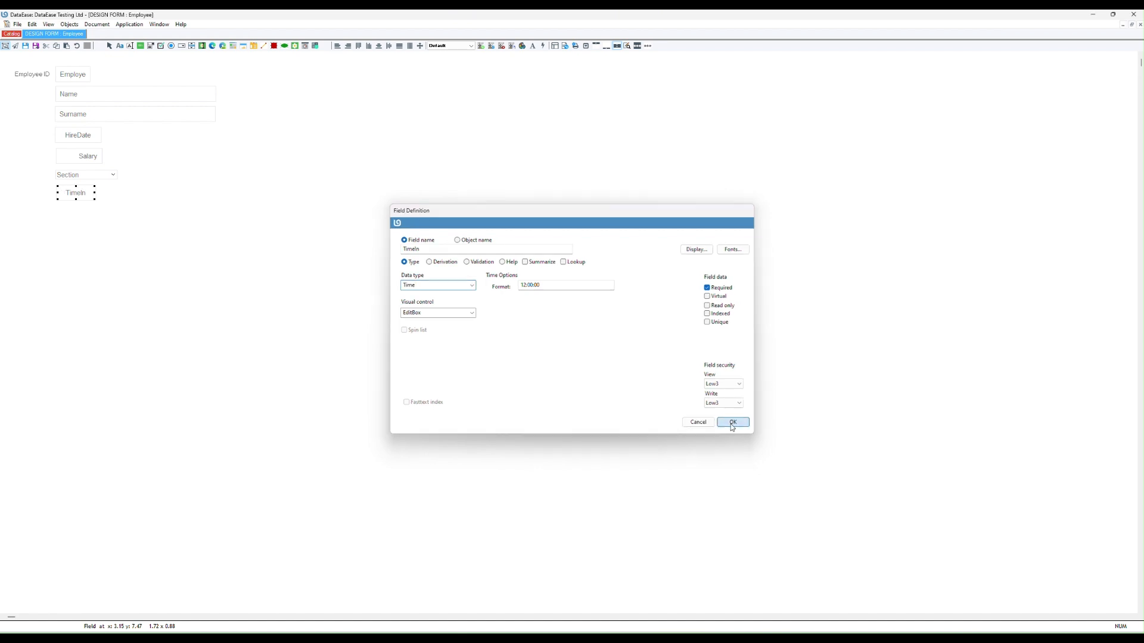
- Add a required TimeOut field with the Time data type beside the TimeIn field
click(130, 47)
drag(100, 187, 162, 199)
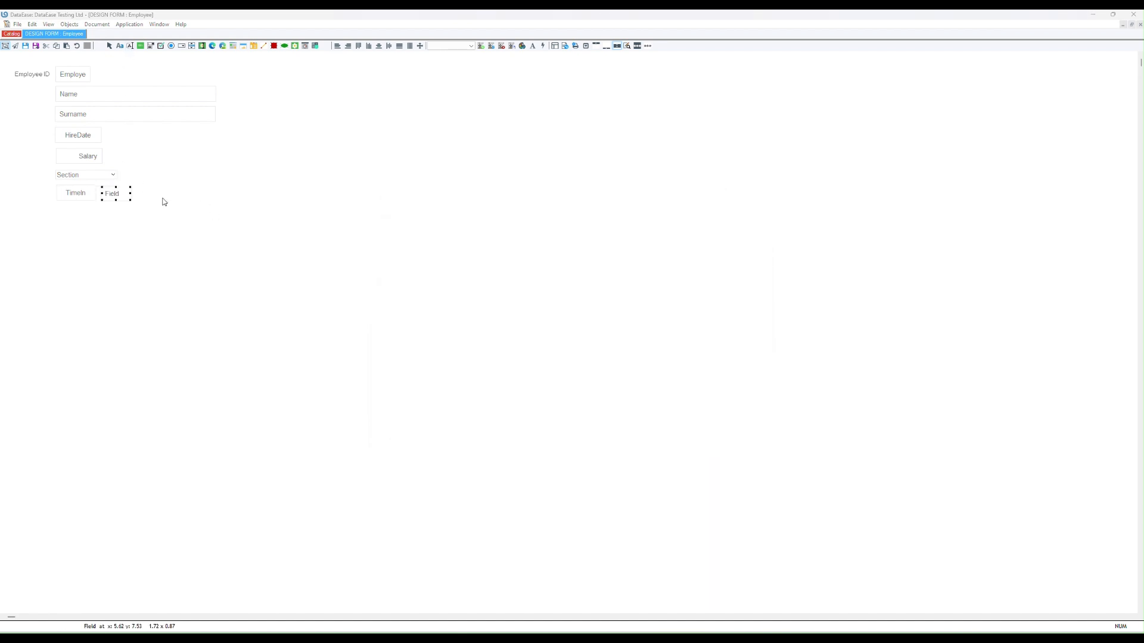
text(TimeOut)
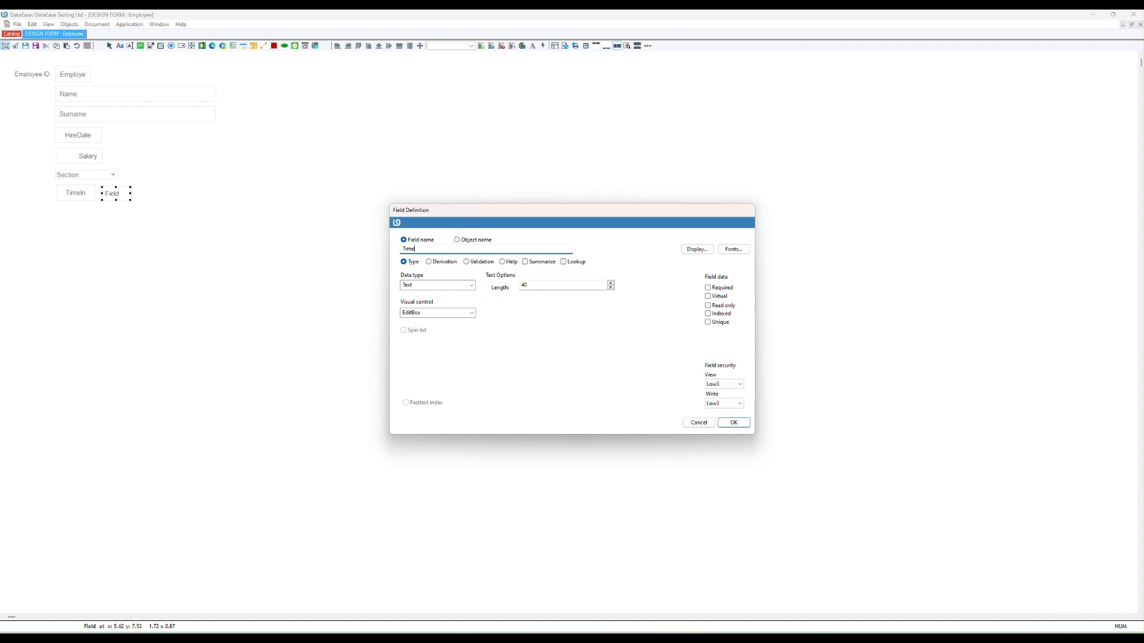
click(722, 289)
click(472, 286)
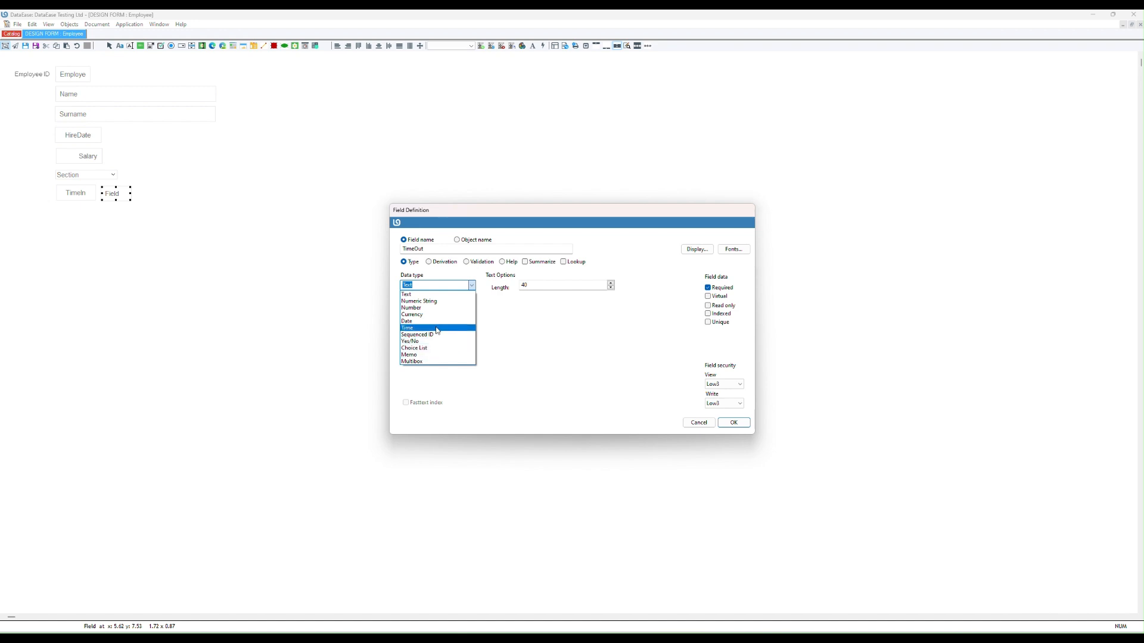
click(438, 328)
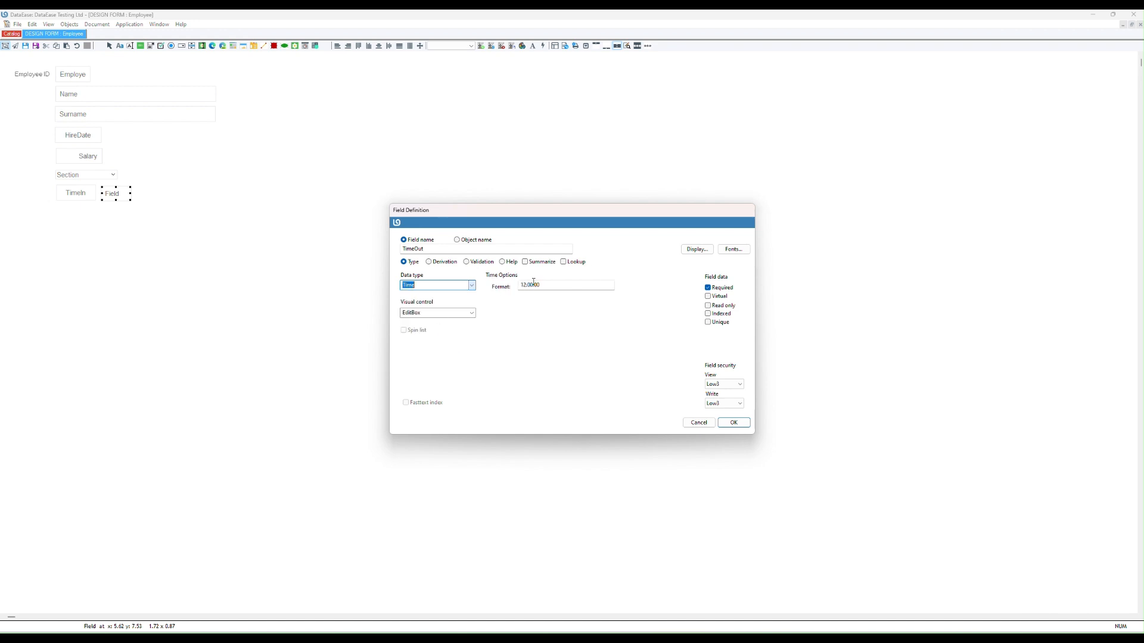
click(731, 424)
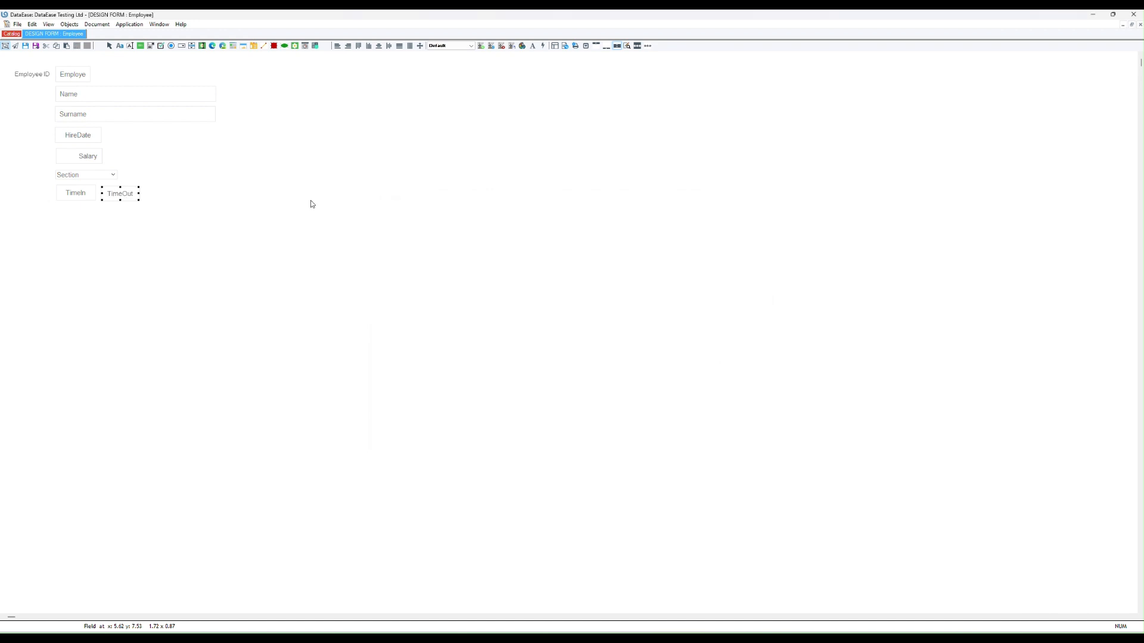
click(130, 47)
click(55, 211)
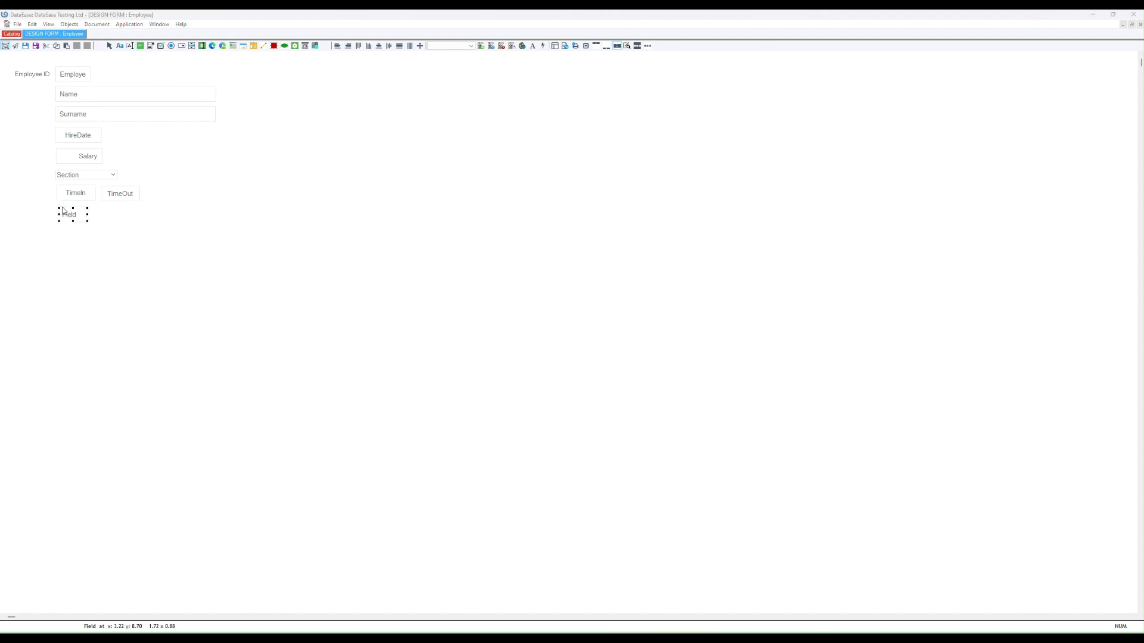
key(Escape)
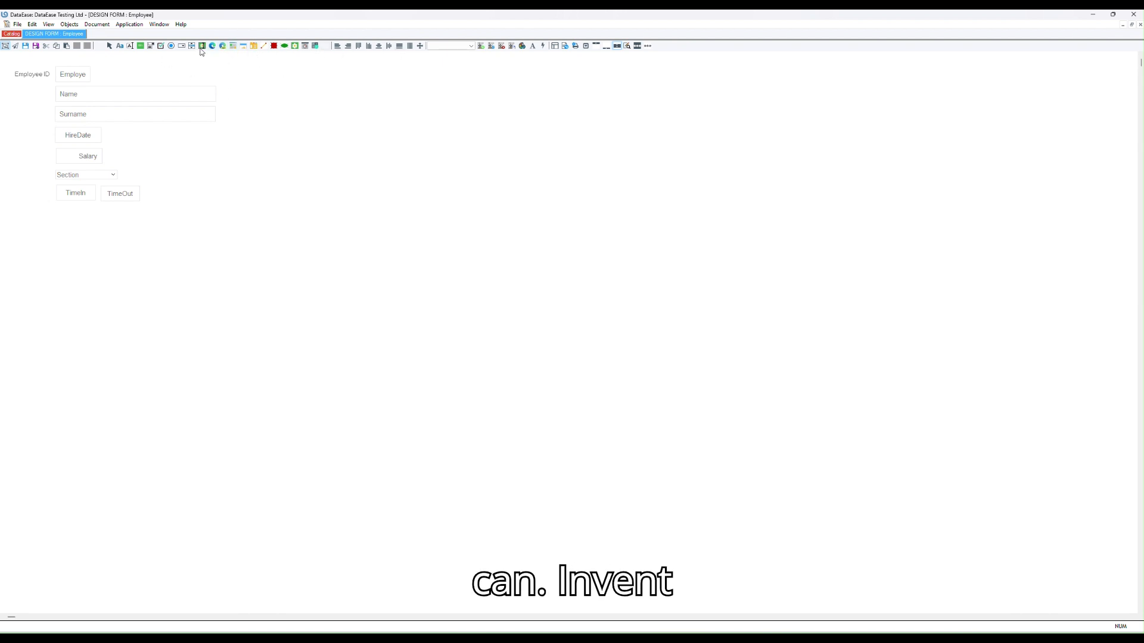
- Add a required Yes/No check box field named Archive below the TimeIn field
click(165, 48)
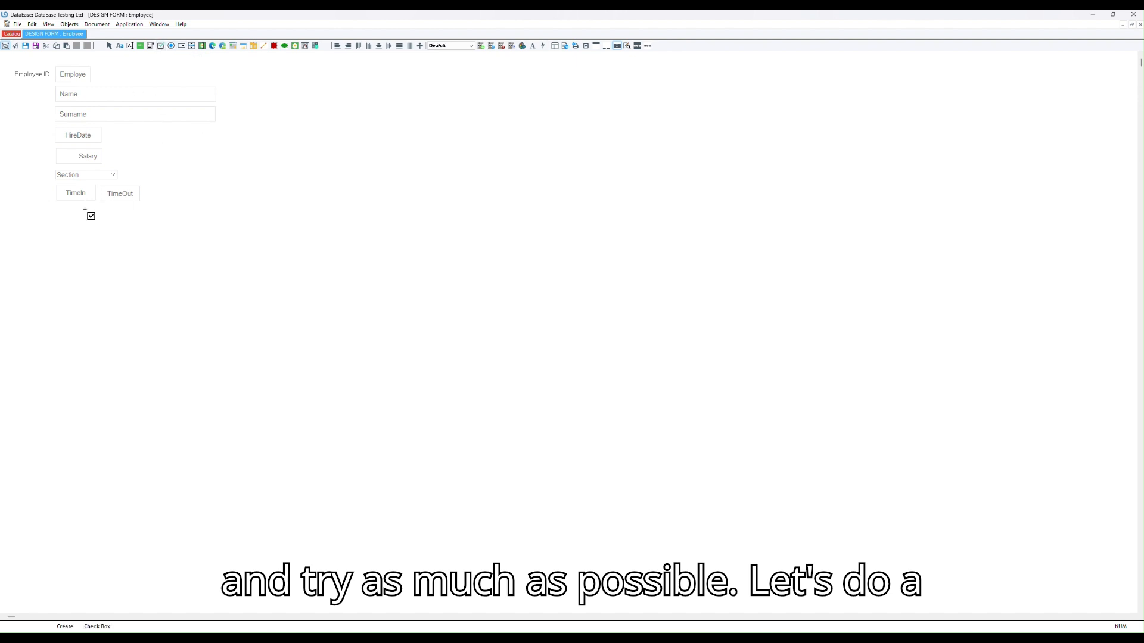
click(60, 214)
text(Archive)
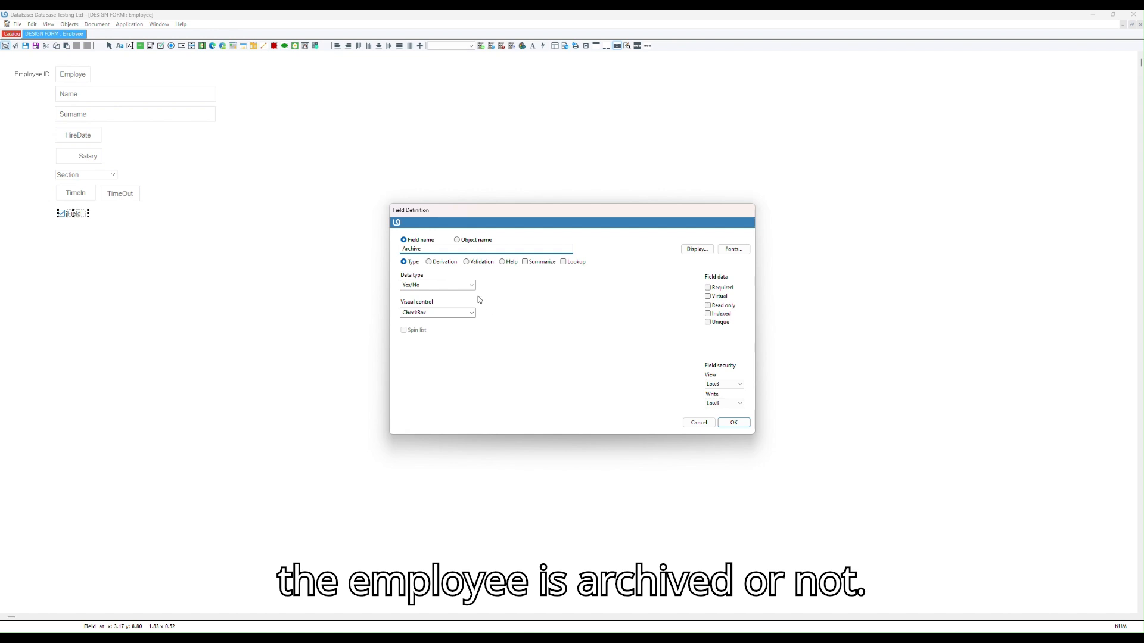
click(721, 288)
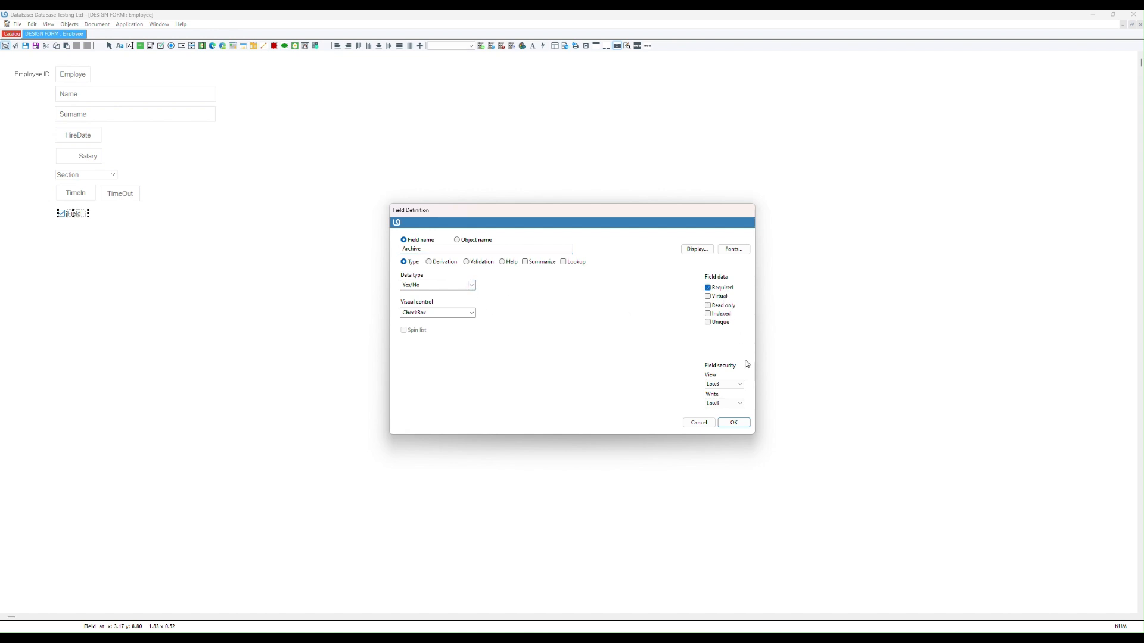
click(734, 422)
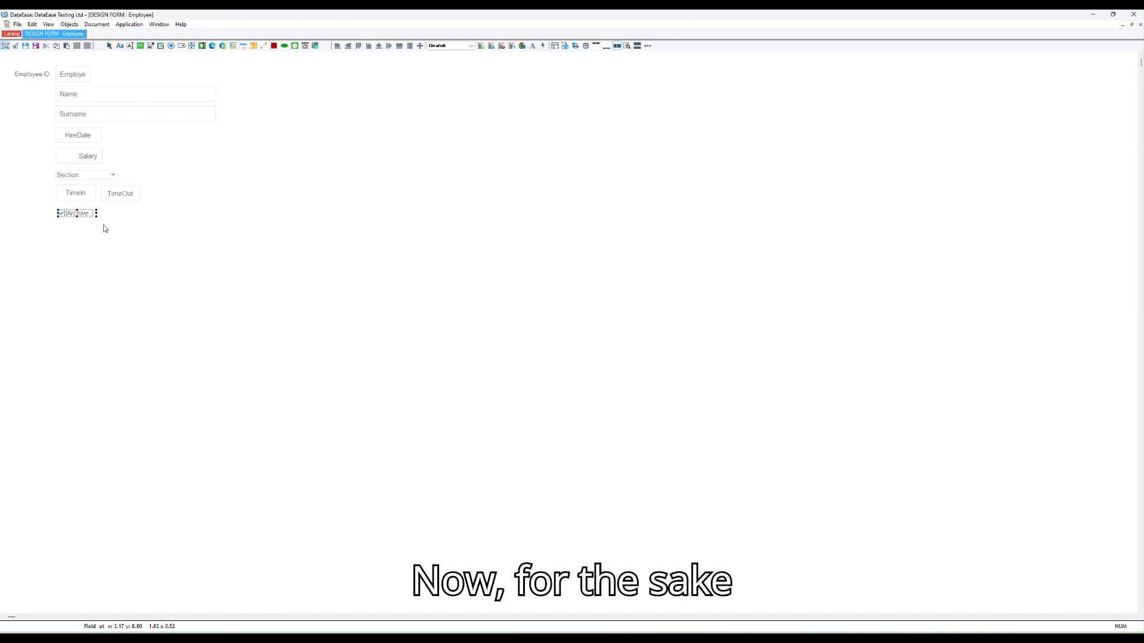
- Try to arrange all the fields from EmployeeID to Archive uniformly, and undo the change
drag(276, 246, 53, 80)
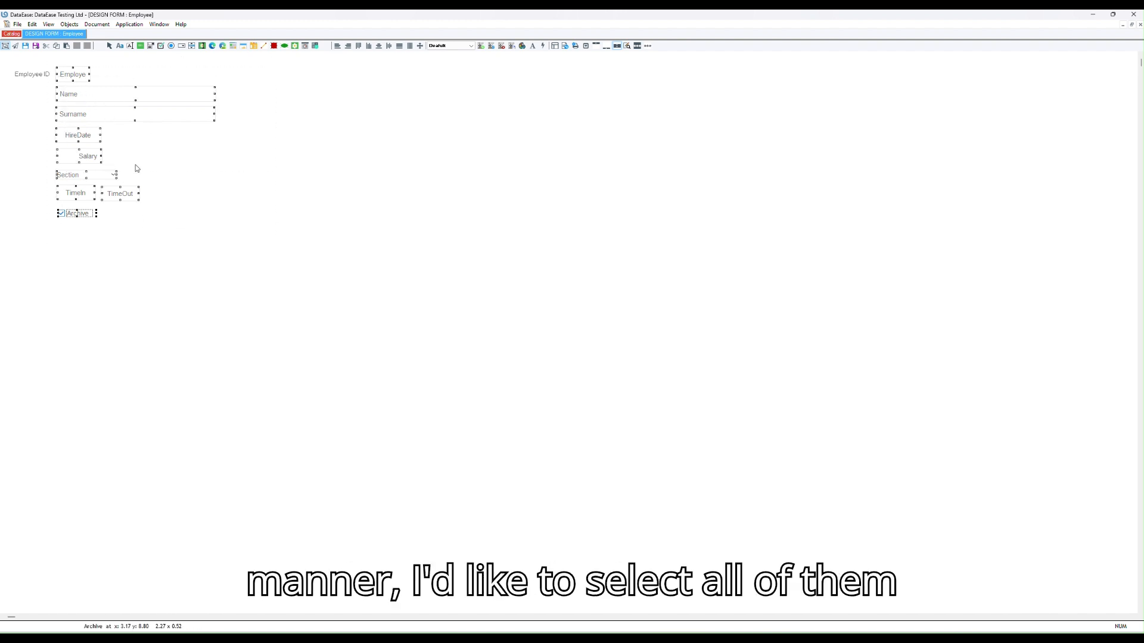
click(414, 48)
key(ctrl+z)
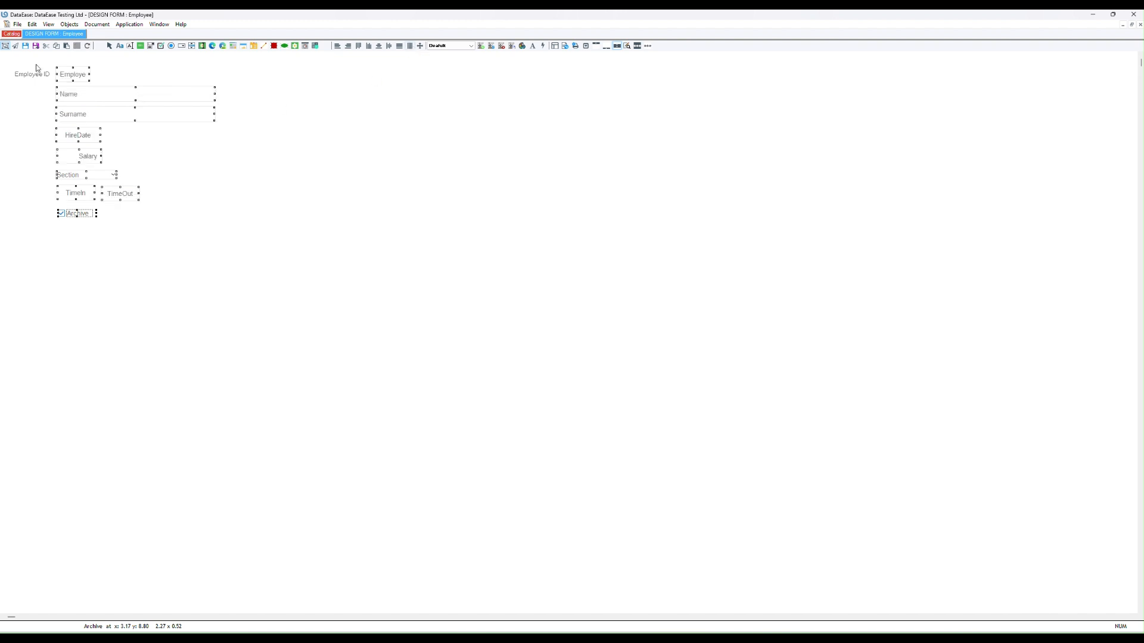
- Make all the fields from EmployeeID to Archive the same height, using the EmployeeID field as the reference
double_click(74, 75)
key(Escape)
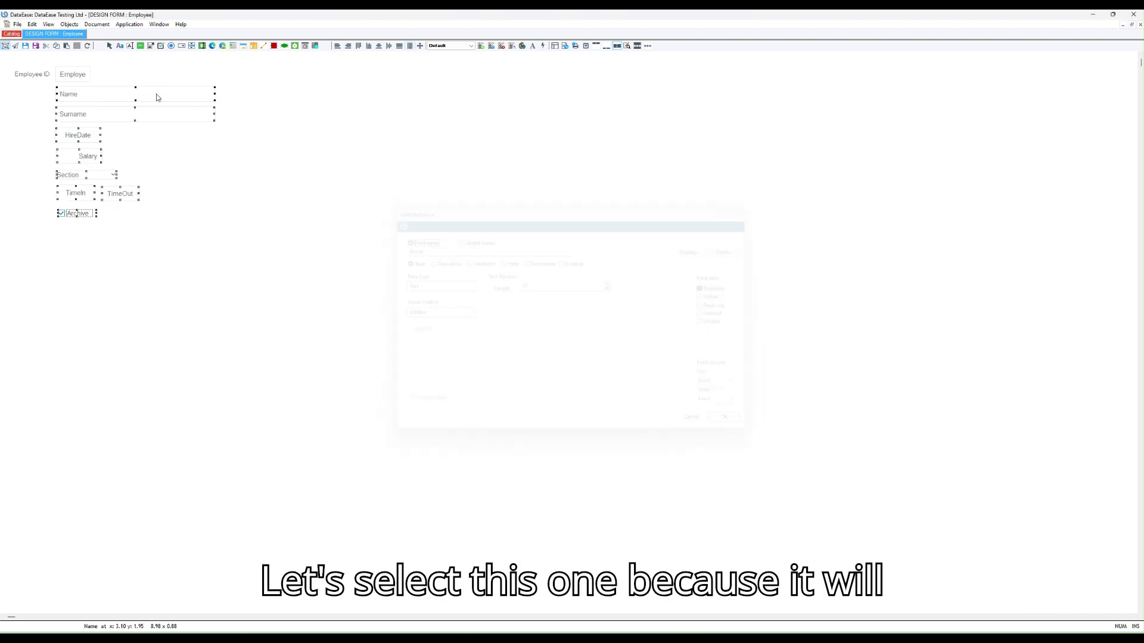
shift+click(75, 76)
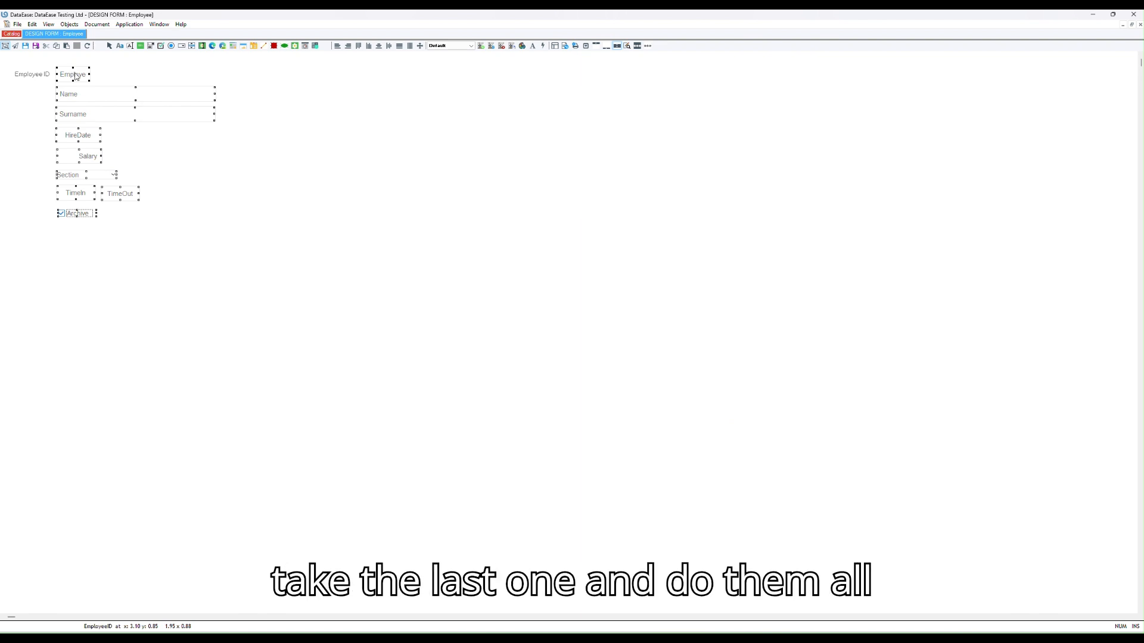
click(410, 47)
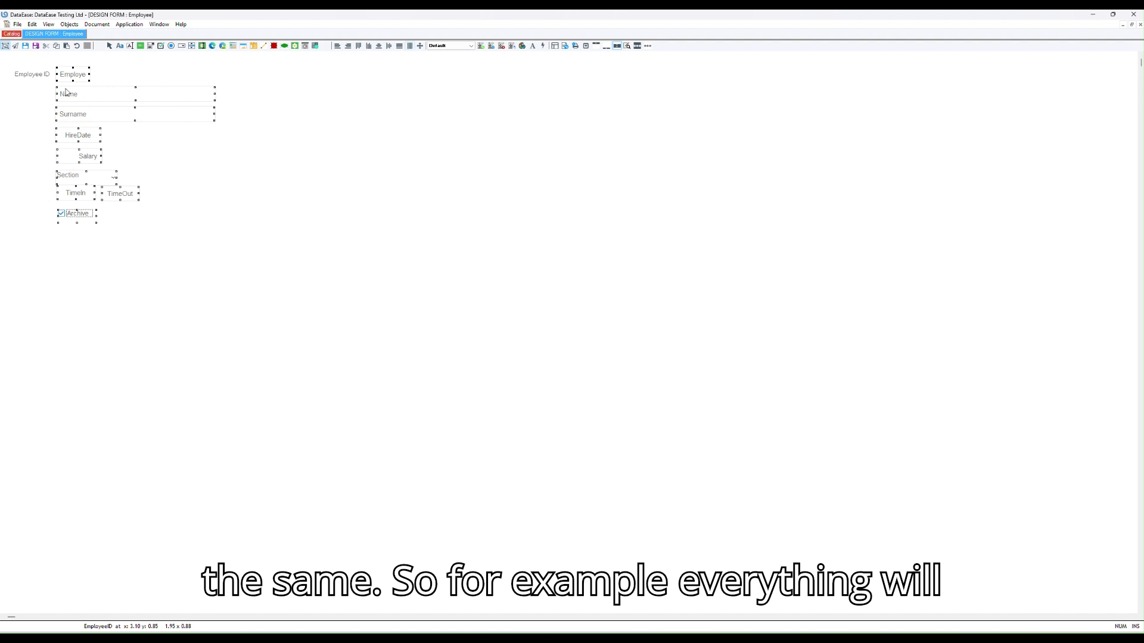
click(80, 124)
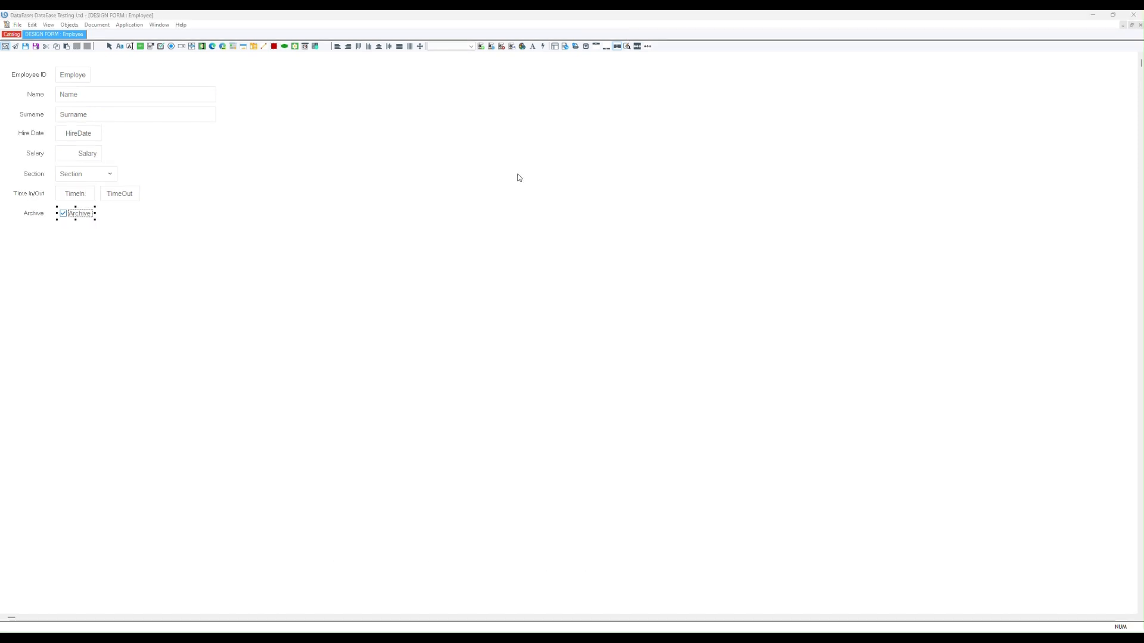
- Shift the Name label slightly up and to the left, and align its vertical center with the Name field
click(35, 98)
drag(36, 97, 24, 93)
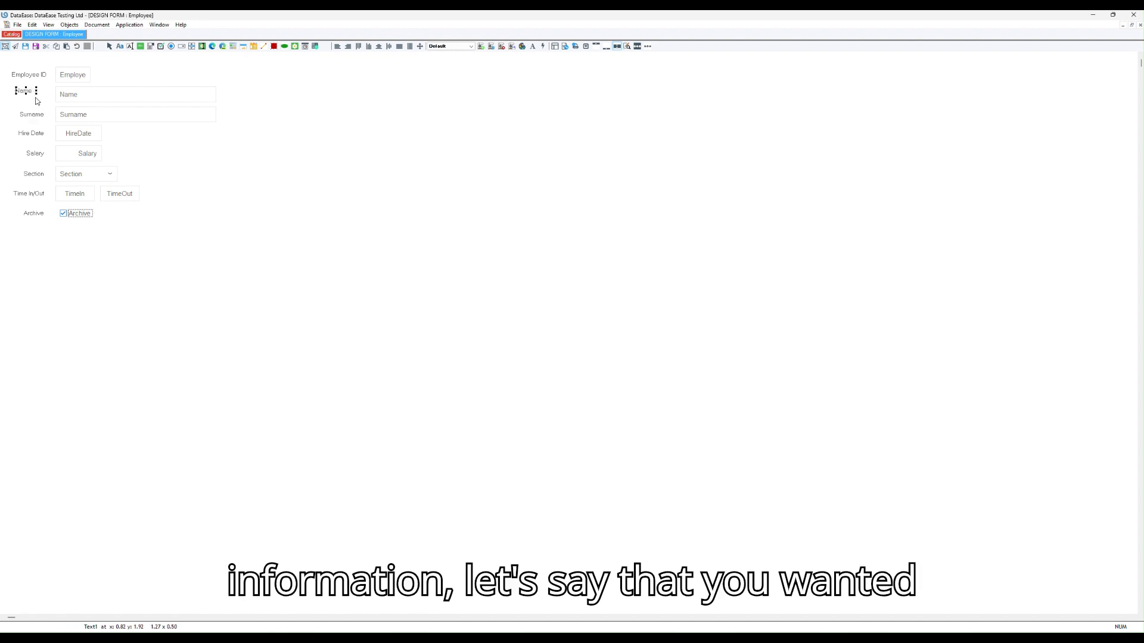
shift+click(90, 100)
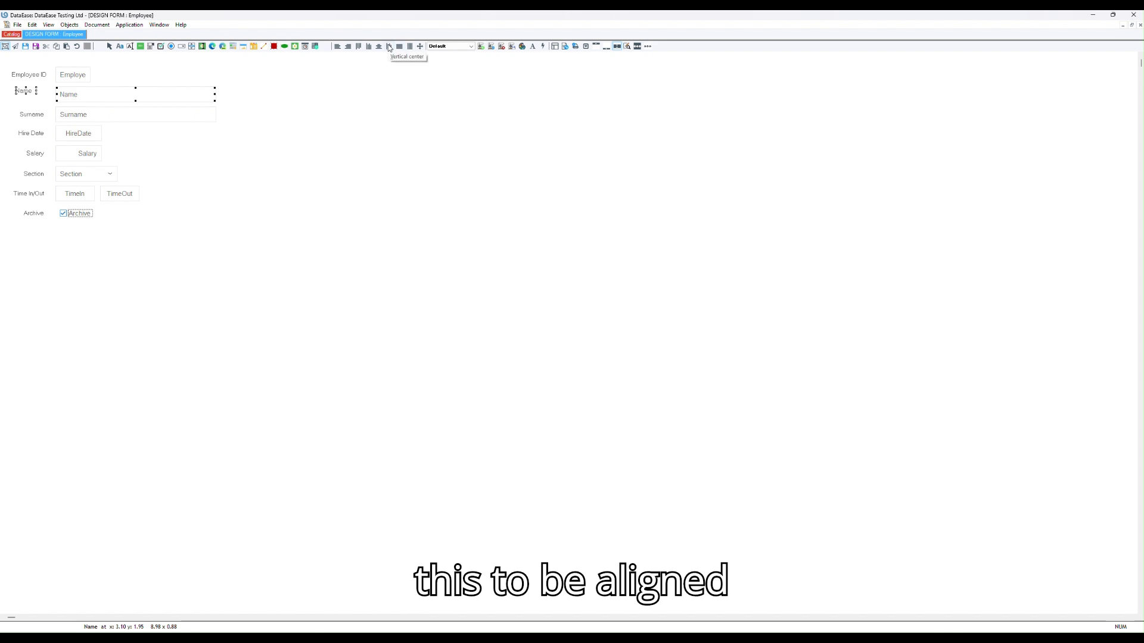
click(389, 46)
click(69, 108)
- Align the right edge of the Name label with the right edge of the Surname label
click(35, 97)
shift+click(43, 118)
click(349, 47)
click(24, 123)
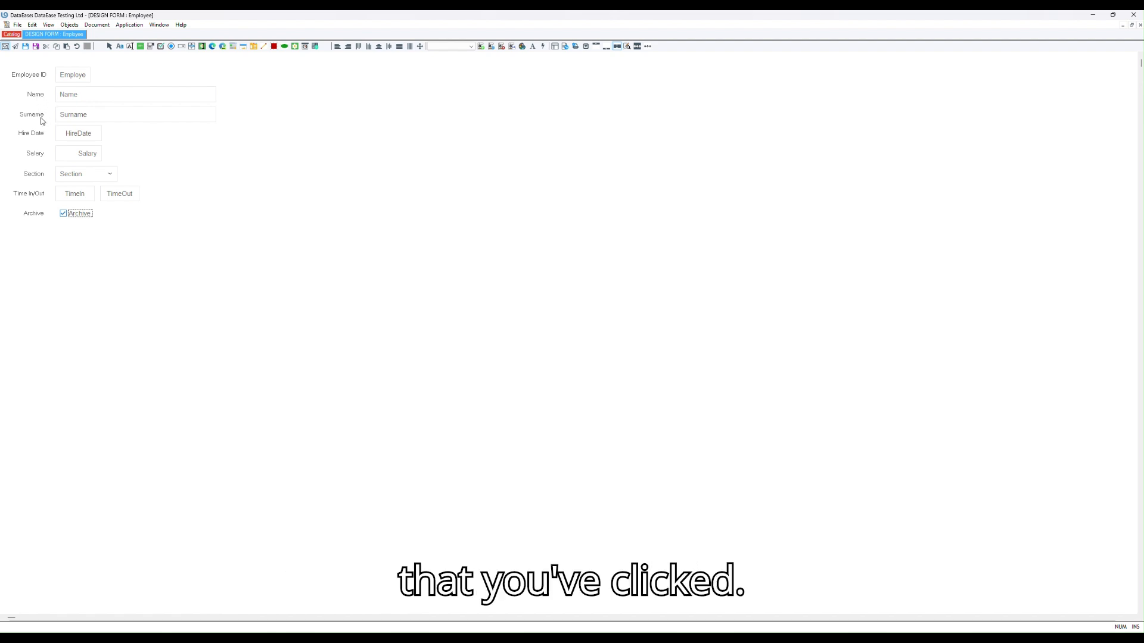
- Save the Employee form design and open the form for data entry
click(25, 47)
click(15, 46)
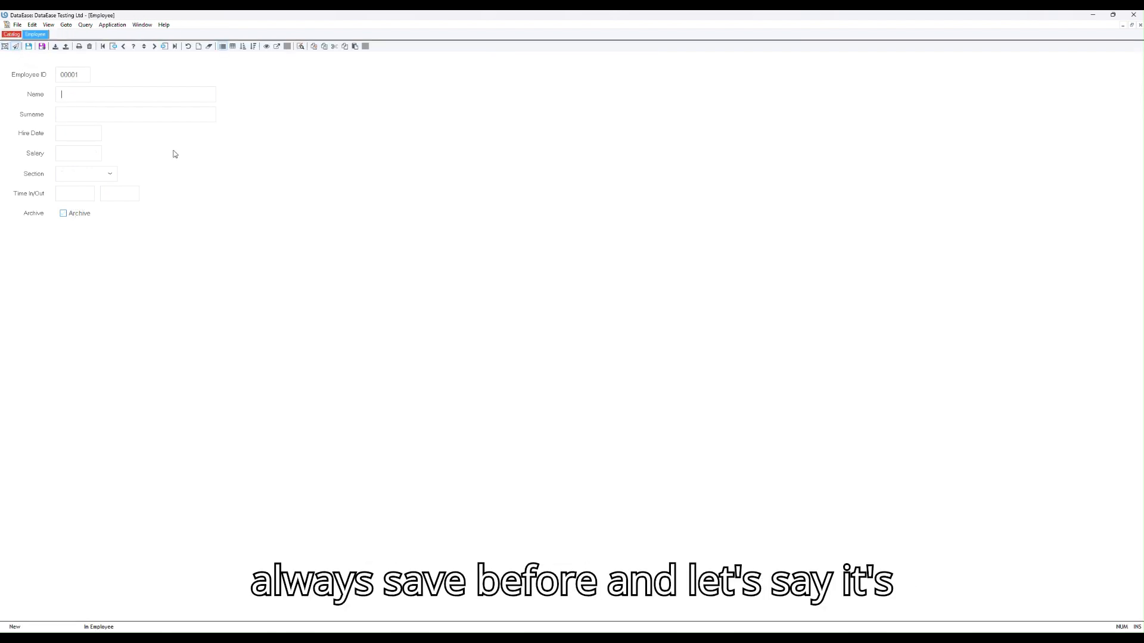
- Fill in the employee's name and surname, with hire date 01/01/2022 and a salary of 75,000
key(Tab)
text(Doe)
key(Tab)
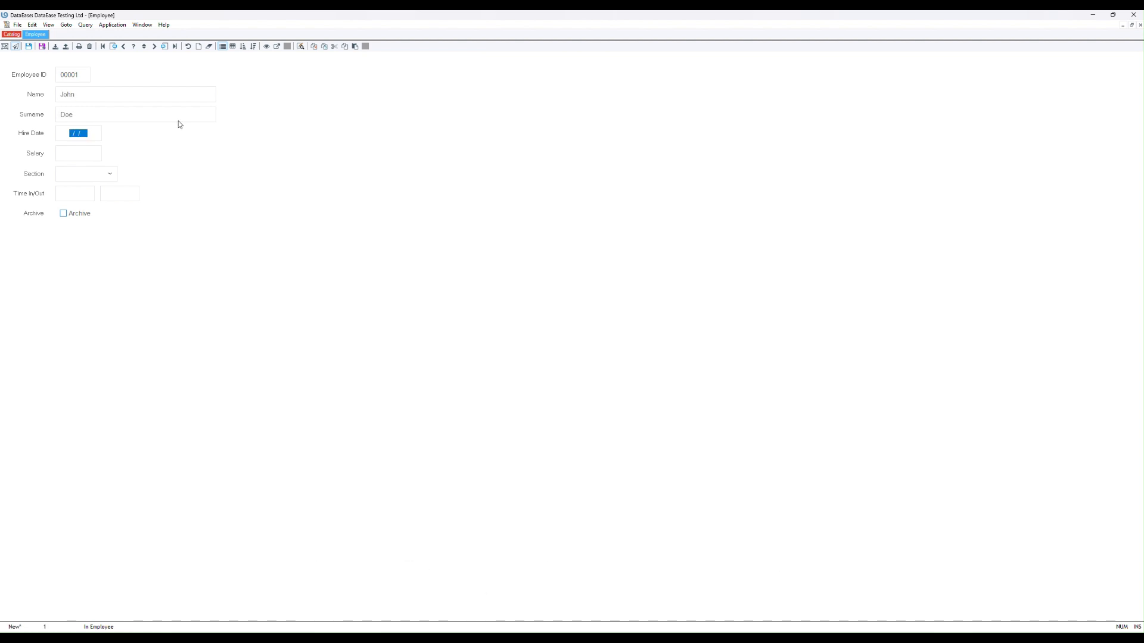
text(01012022)
key(Tab)
text(75000)
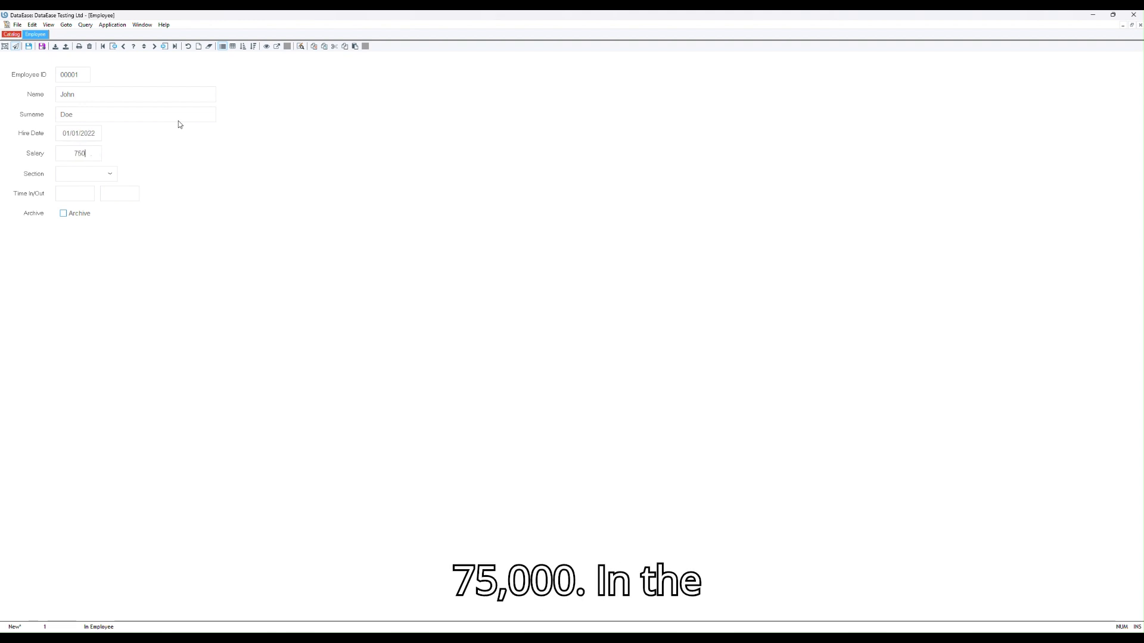
- Set the employee's section to Finance, with time in 09:00:00 and time out 17:00:00
key(Tab)
key(Down)
key(Down)
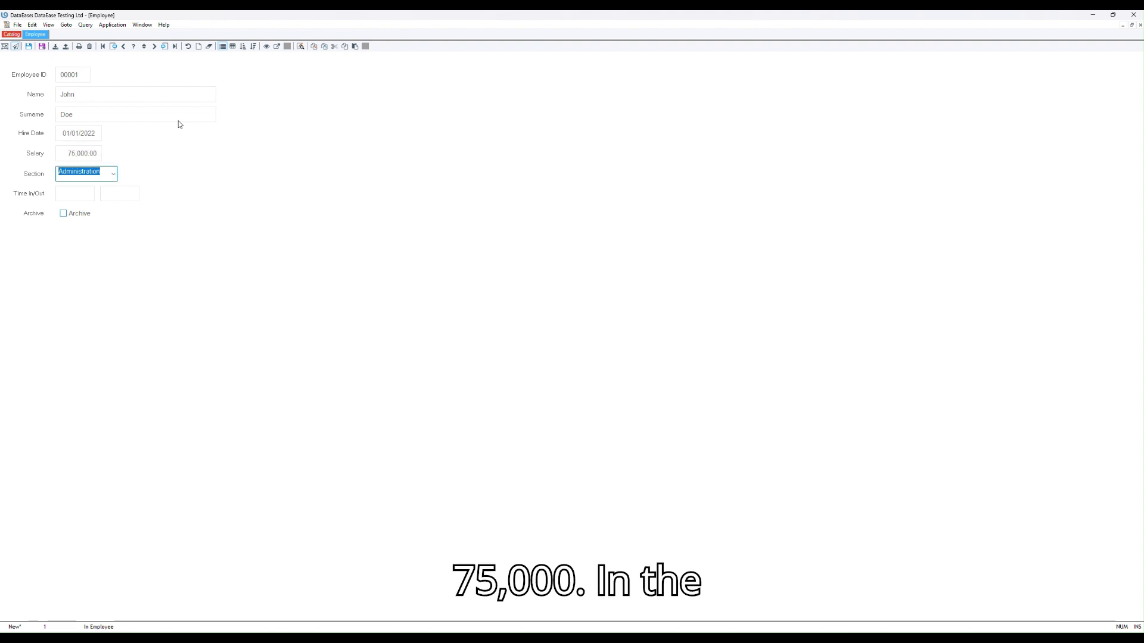
key(Tab)
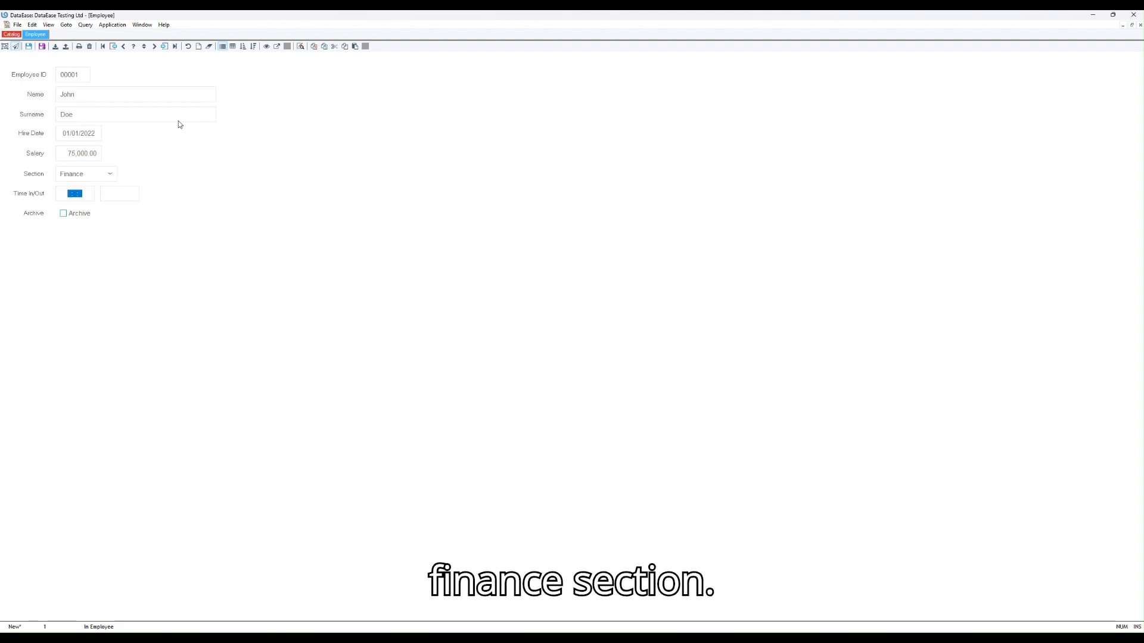
text(09000:000)
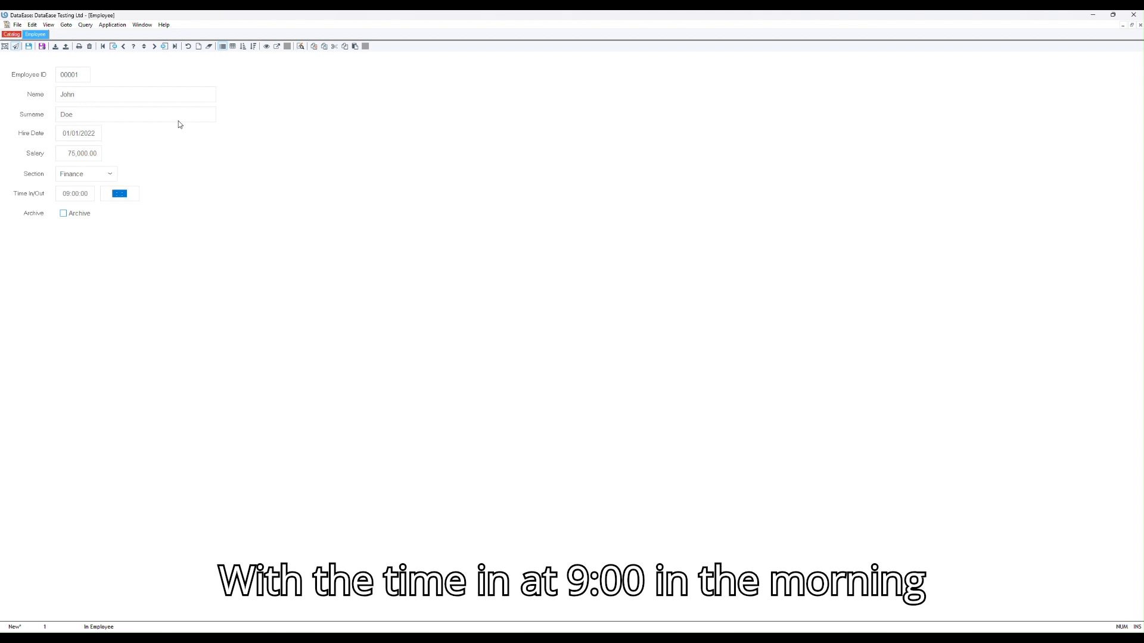
text(17000:000)
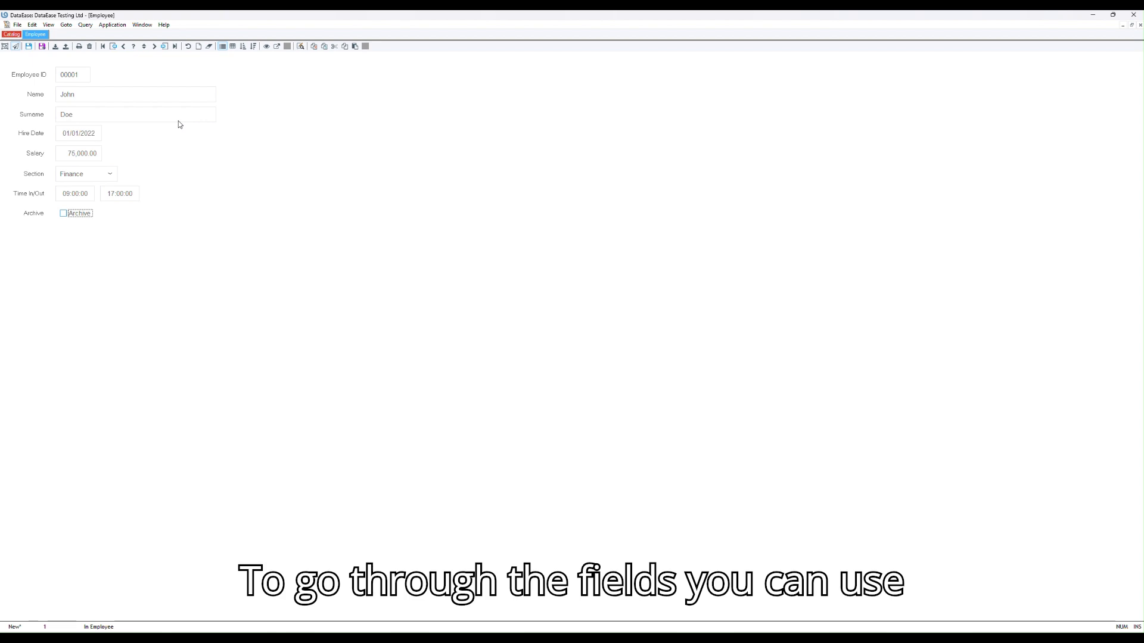
- Leave Archive unchecked and save the new employee record
click(167, 115)
click(153, 96)
click(145, 115)
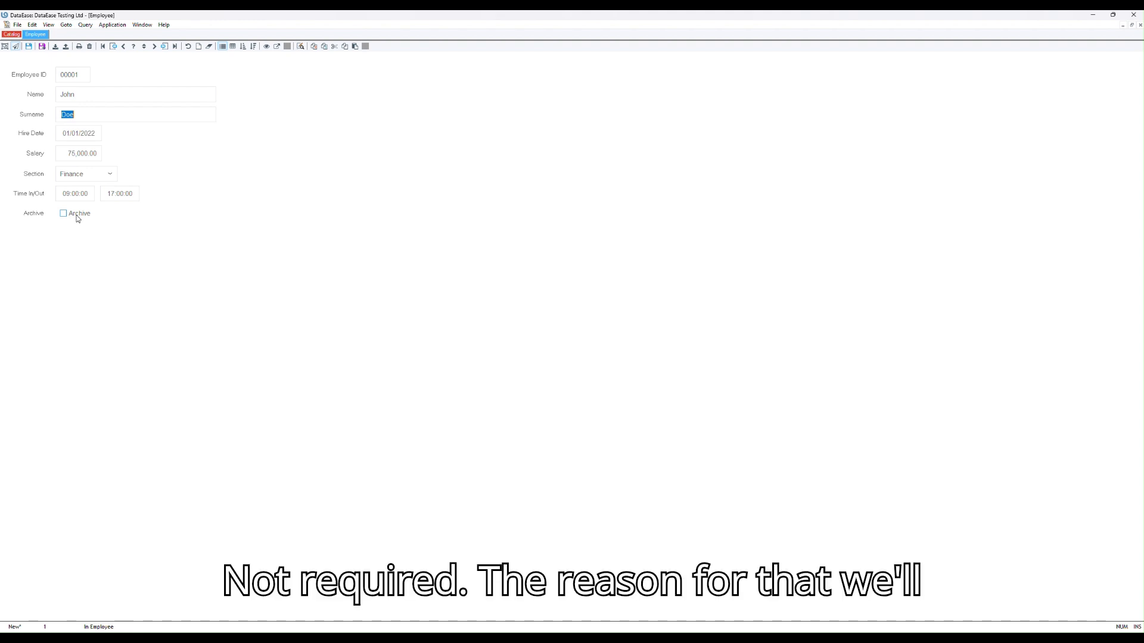
click(29, 47)
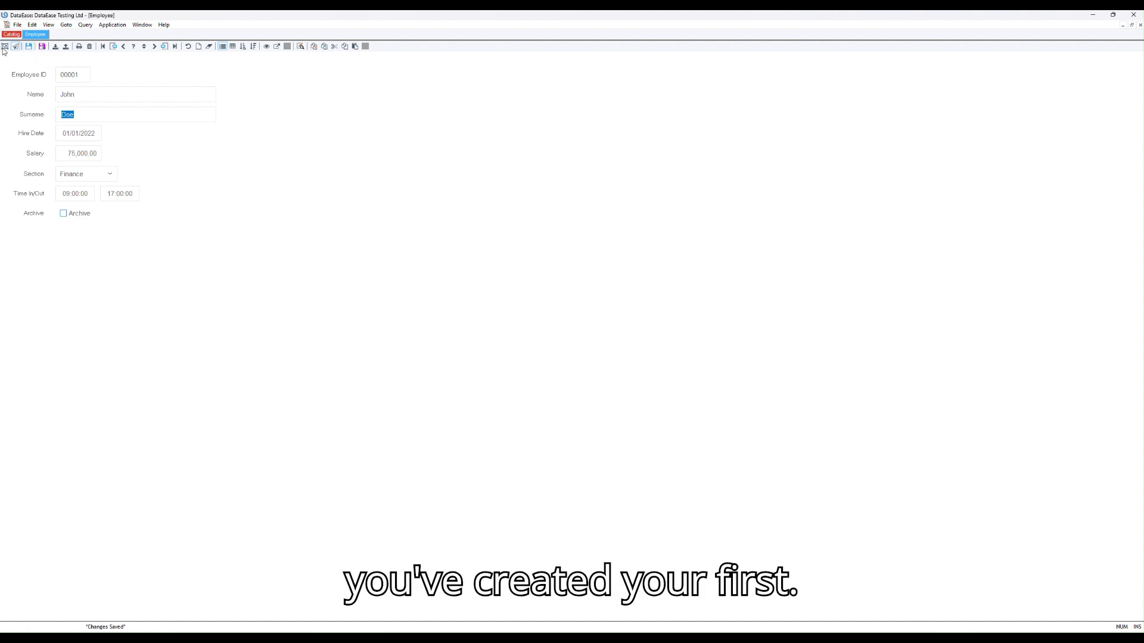